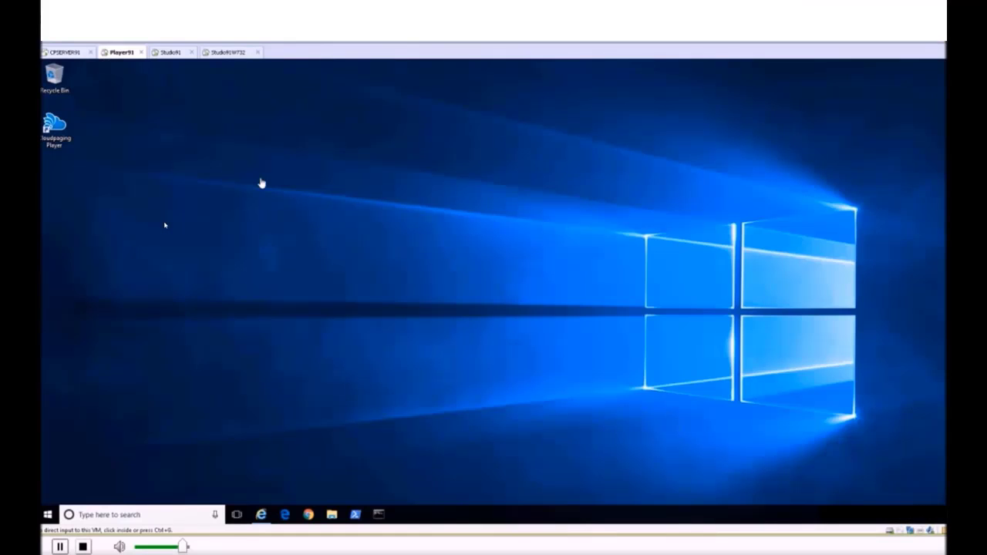
Open the ArcViewGIS folder on Local Disk (C:) of the Player91 machine and try to run SETUP.EXE.
click(331, 515)
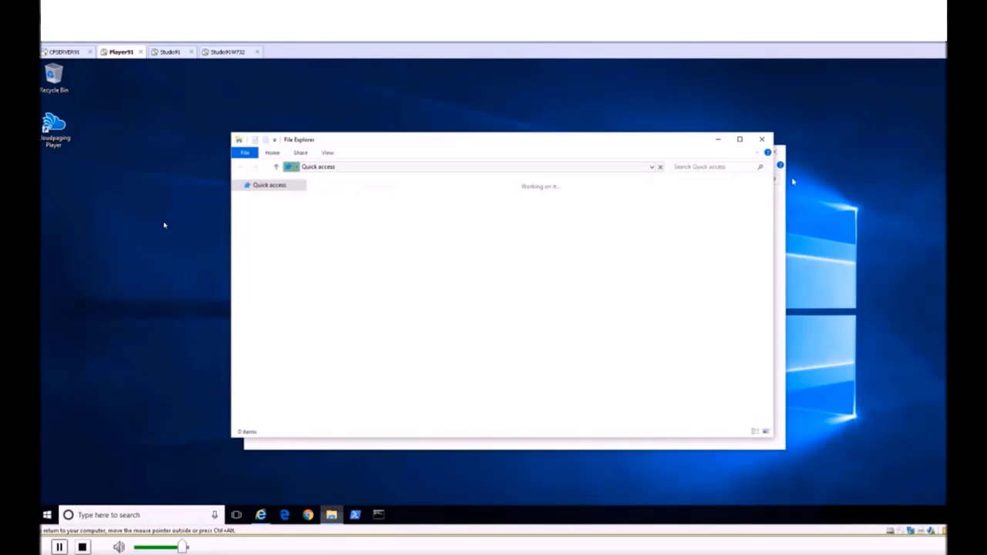
click(762, 139)
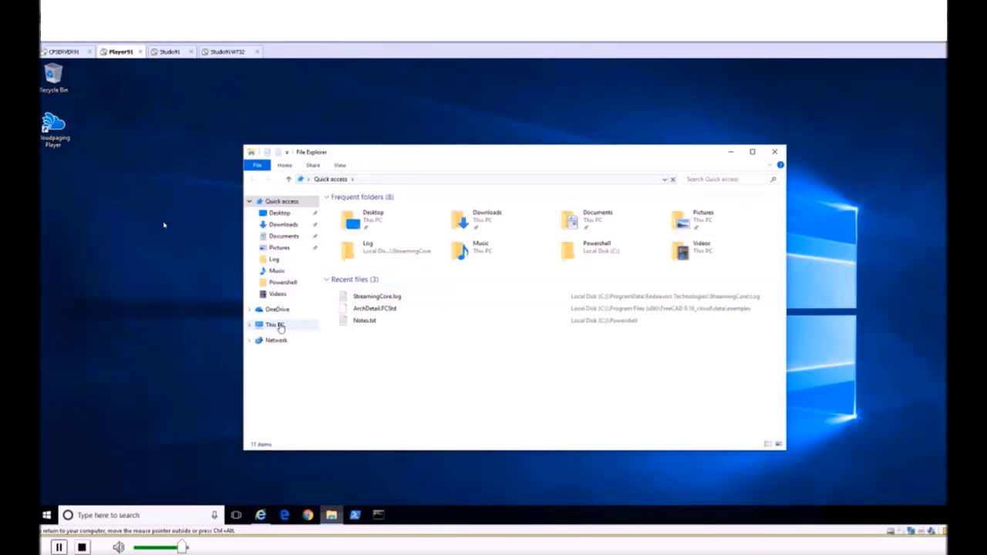
click(277, 325)
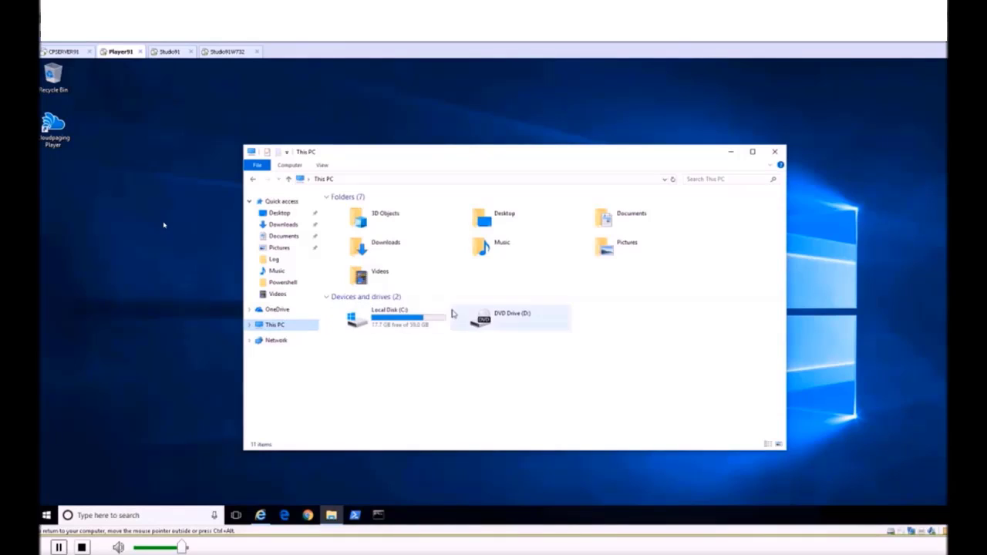
double_click(402, 317)
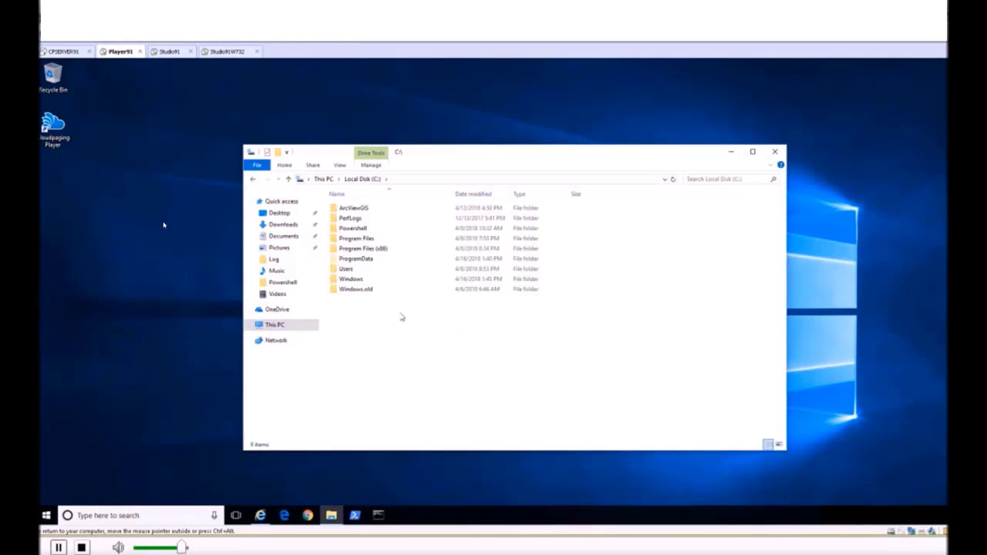
click(355, 210)
double_click(355, 209)
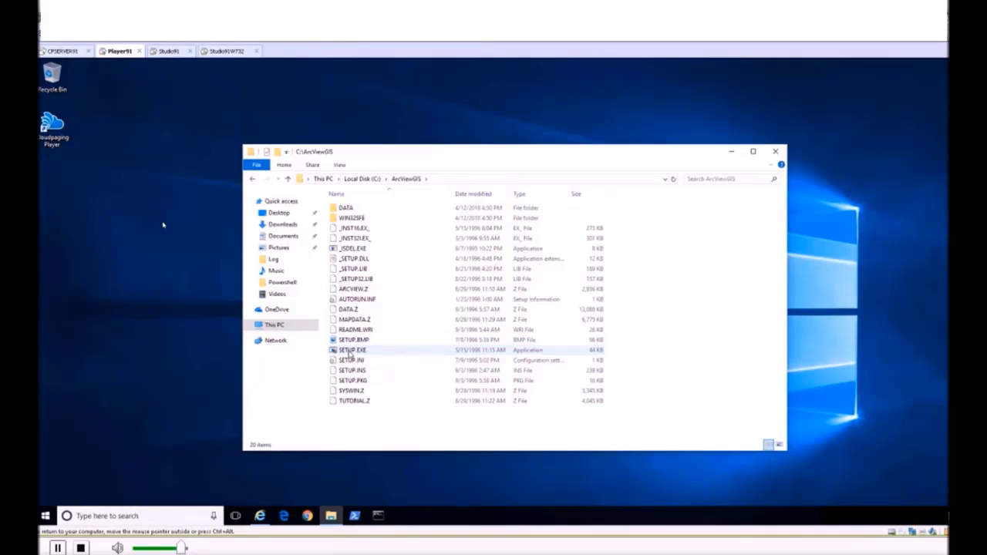
double_click(349, 353)
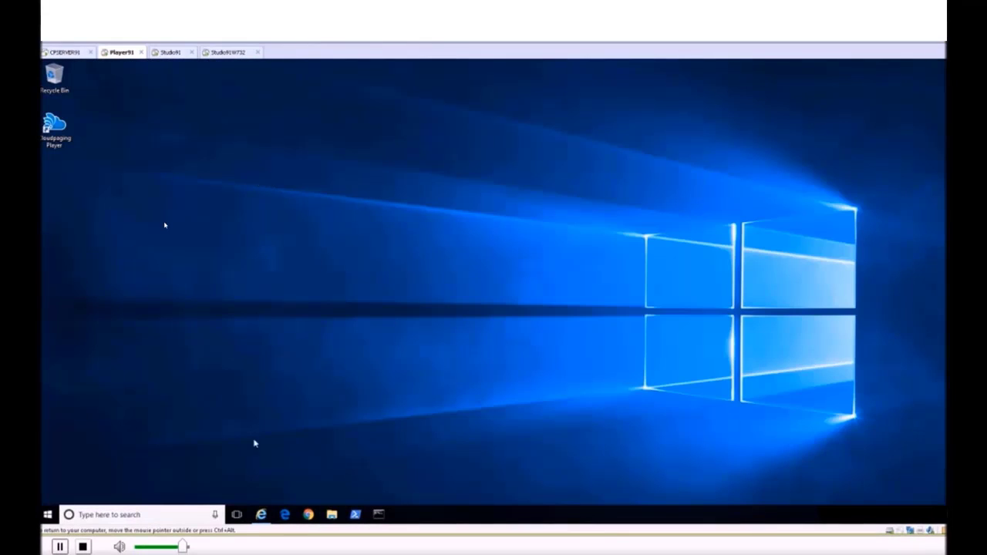
Retry running SETUP.EXE from C:\ArcViewGIS in a new File Explorer window, dismiss the resulting dialog and close the folder window.
click(332, 515)
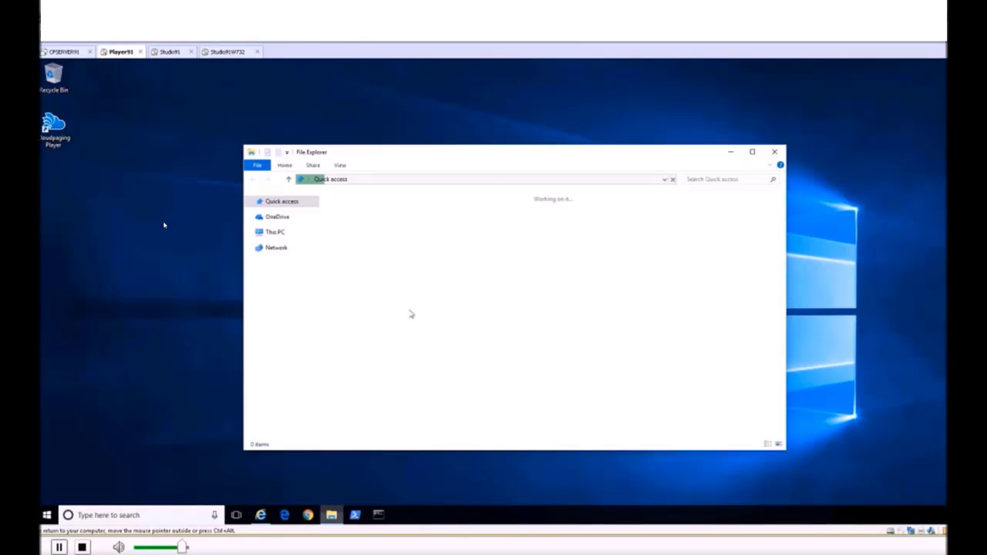
click(281, 327)
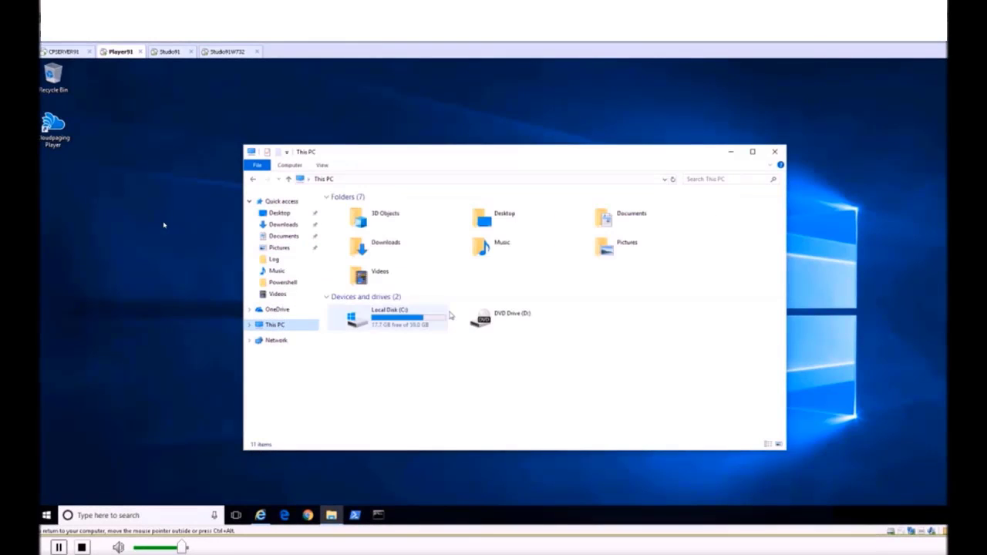
double_click(405, 320)
double_click(353, 208)
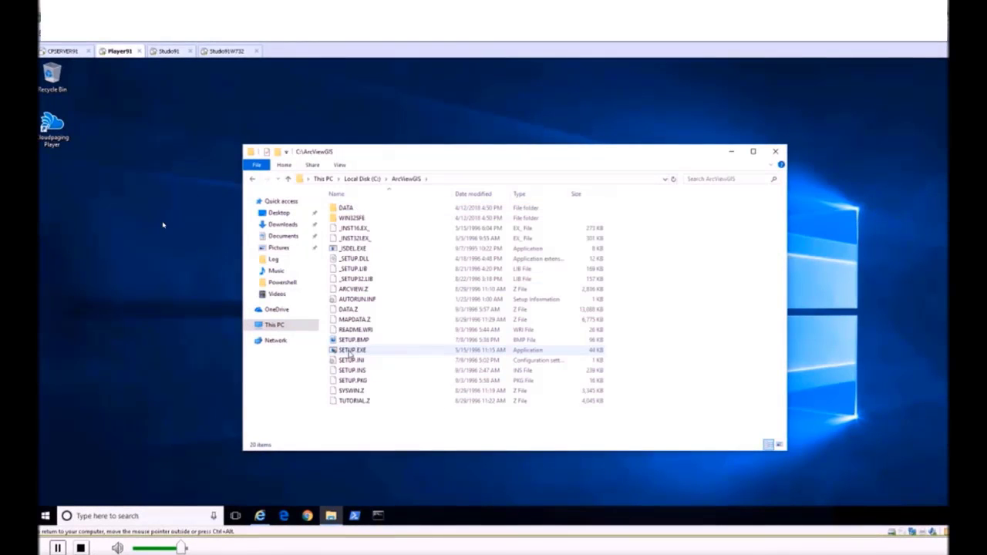
double_click(351, 351)
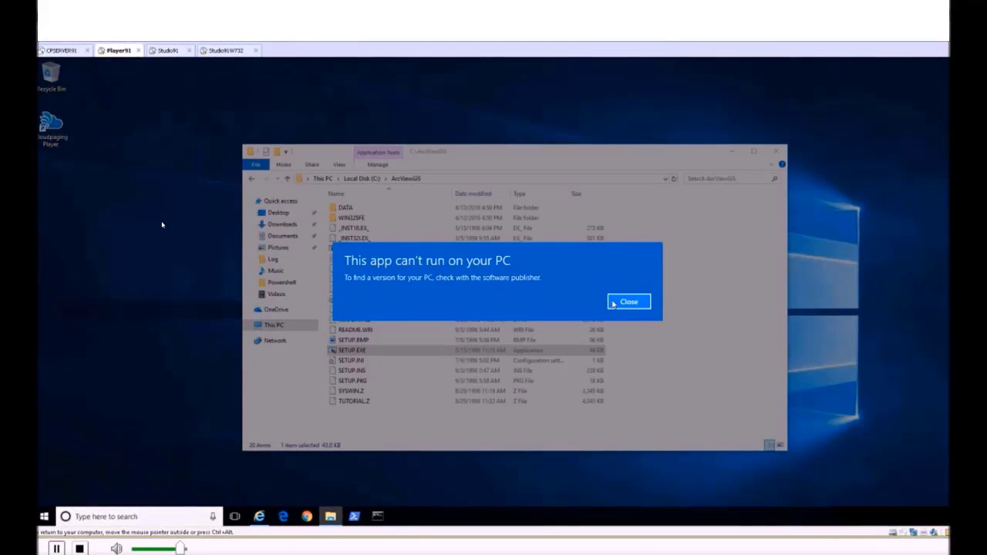
click(614, 304)
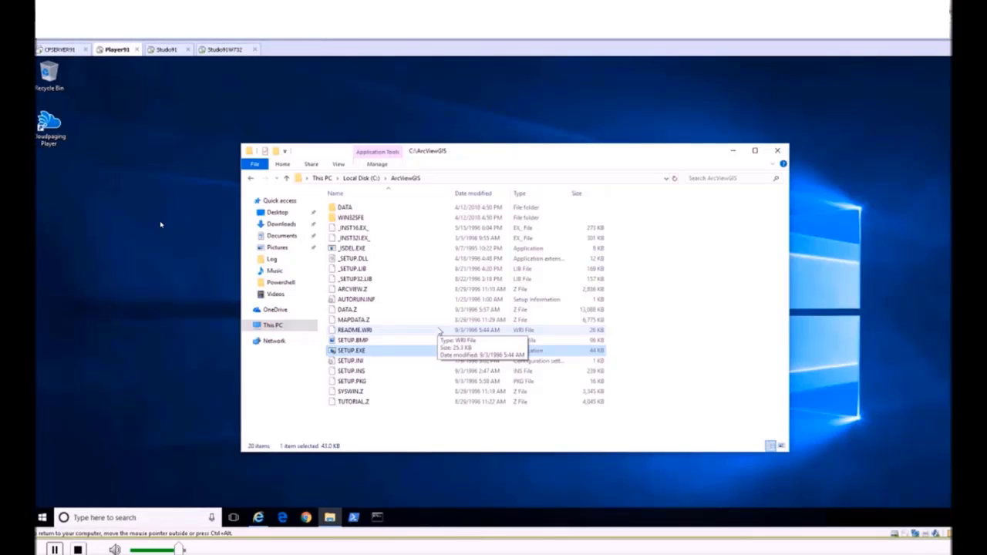
click(779, 151)
Switch to the Studio91W732 virtual machine, launch Cloudpaging Studio and start a new project in a maximized window.
click(223, 51)
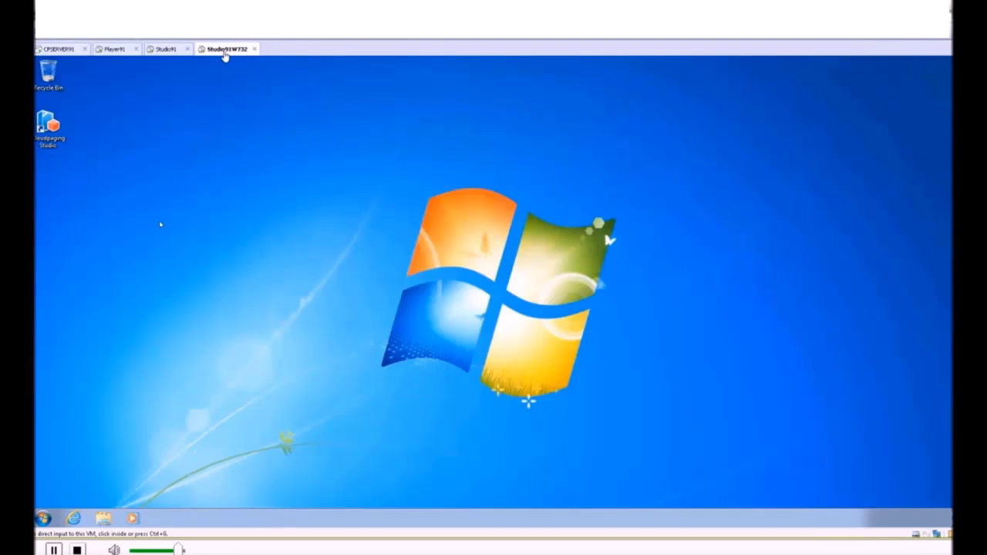
click(54, 133)
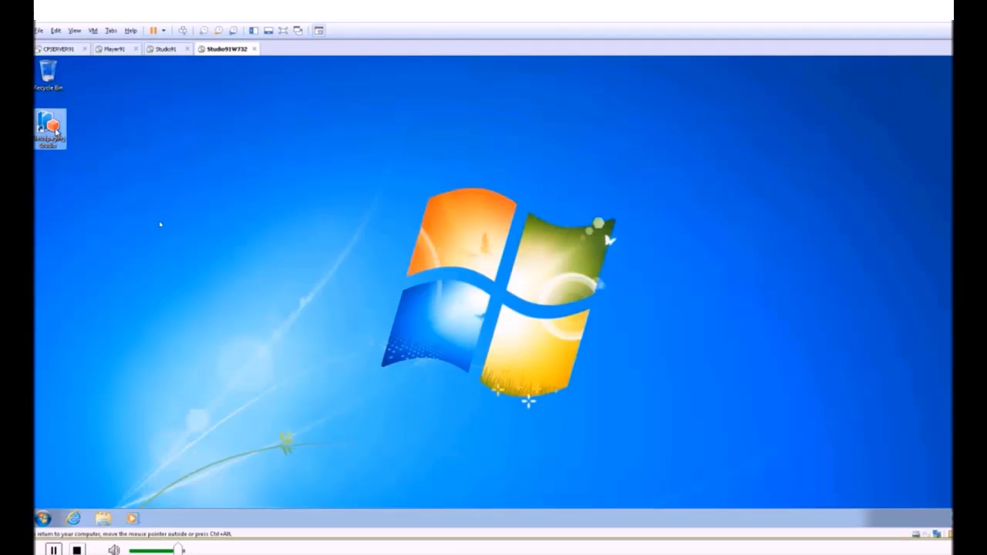
double_click(54, 131)
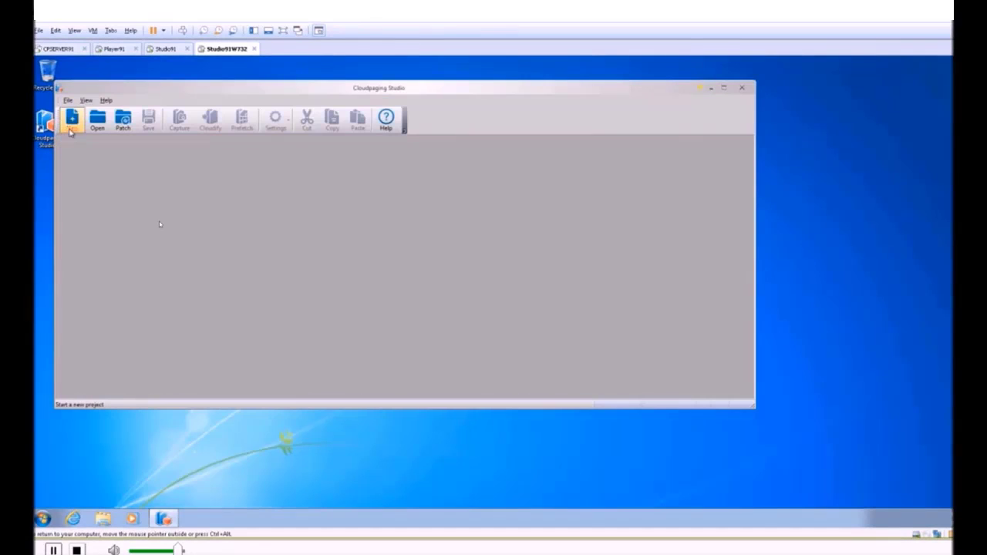
click(73, 122)
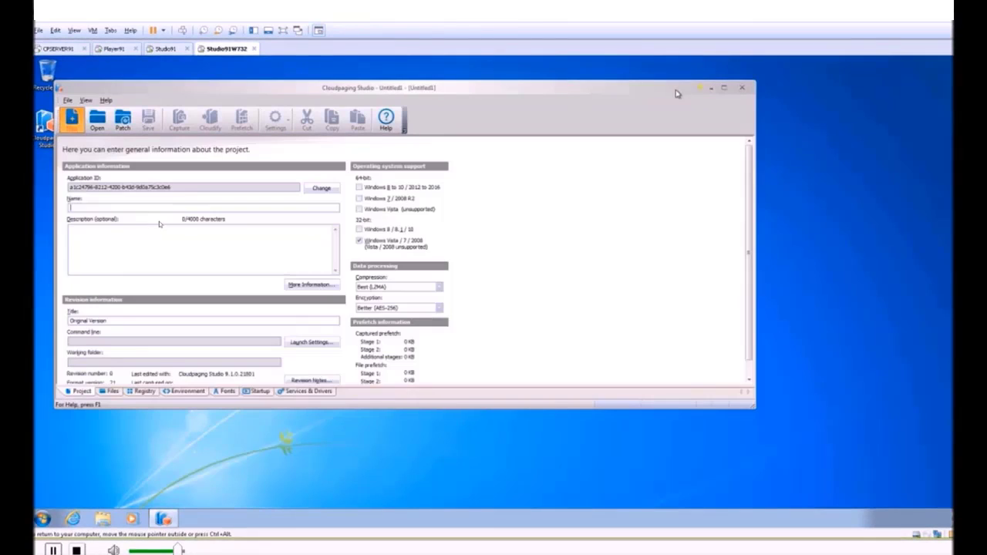
click(716, 90)
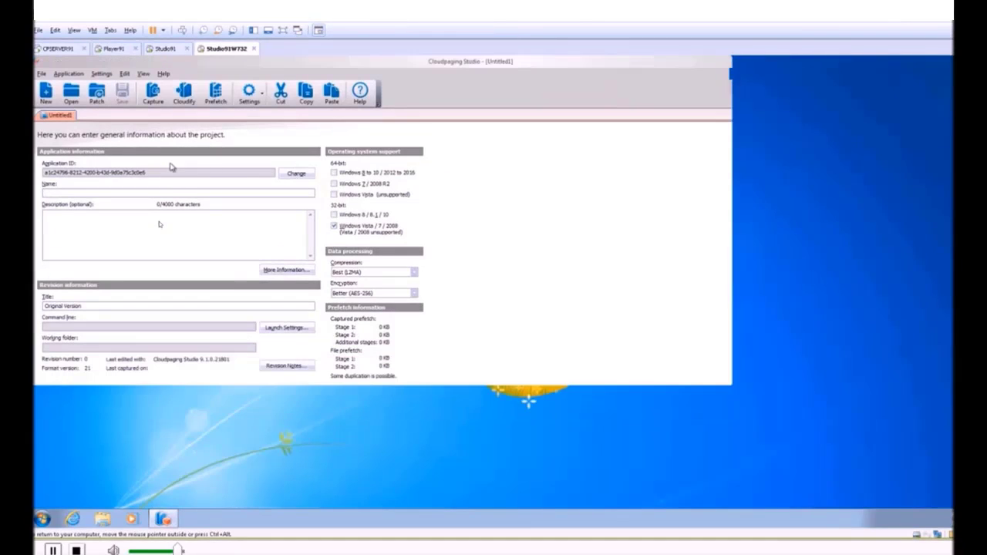
Name the application "ArcViewGIS 3.0" and describe it as "ArcViewGIS 3.0 released in 1996".
text(Ar)
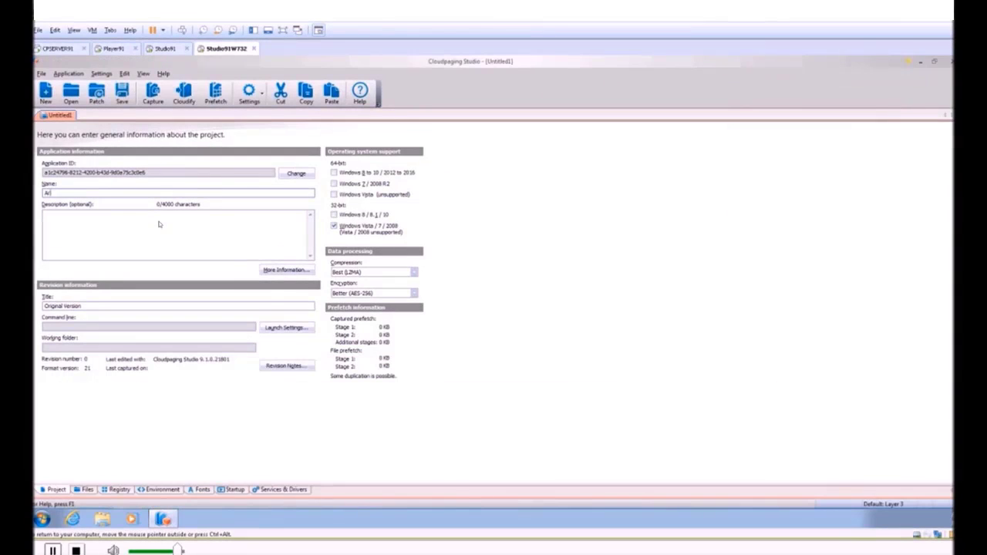
text(dView GIS )
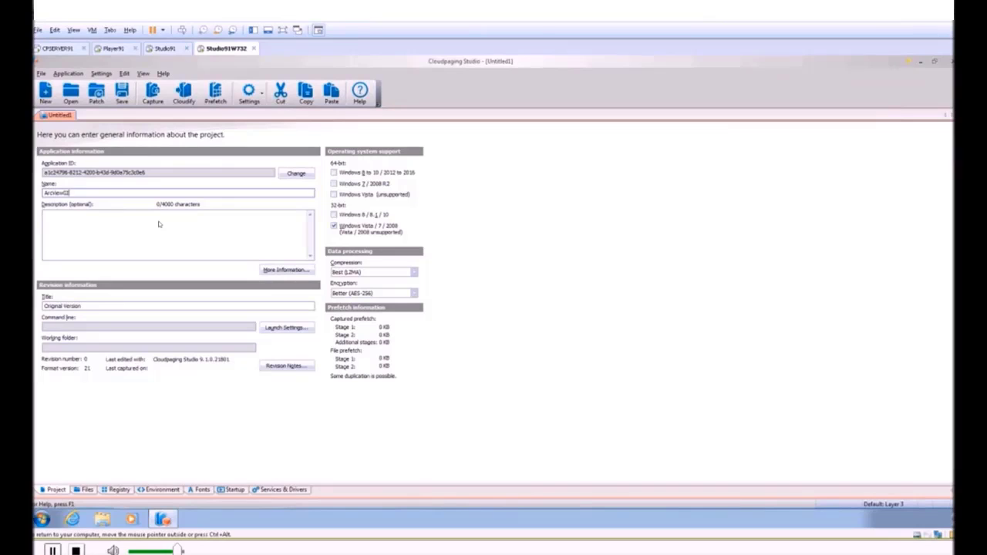
text(3.0)
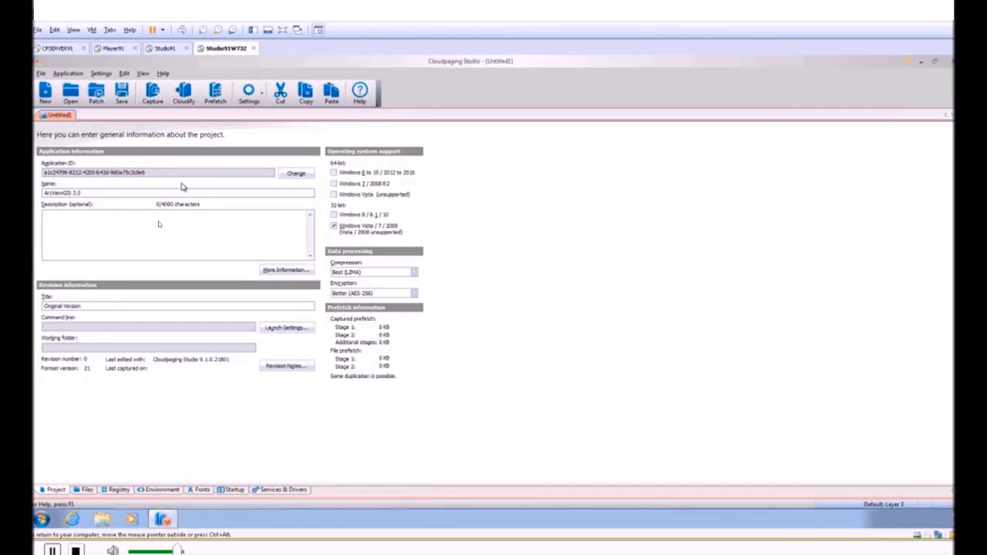
key(ctrl+a)
key(ctrl+c)
key(Tab)
key(ctrl+v)
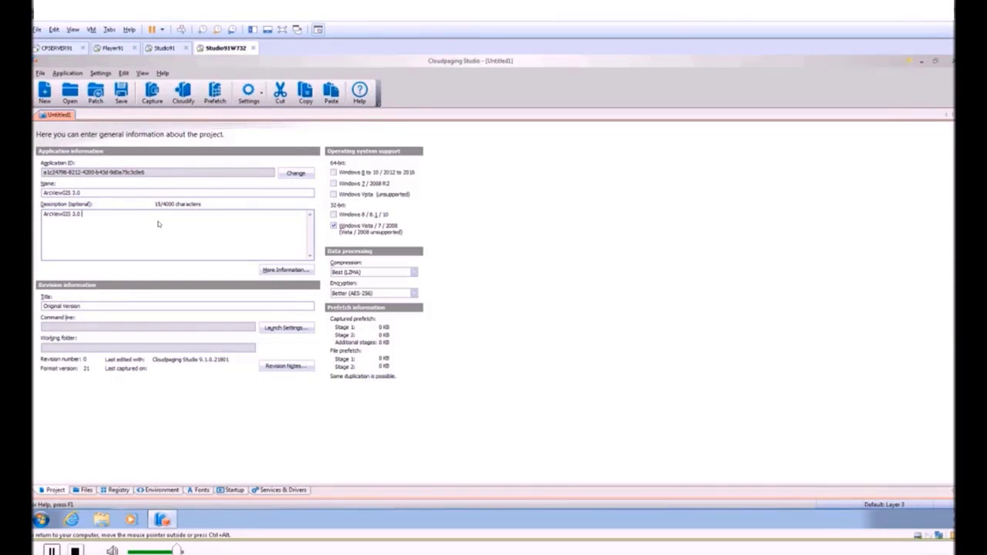
text(released in 1996)
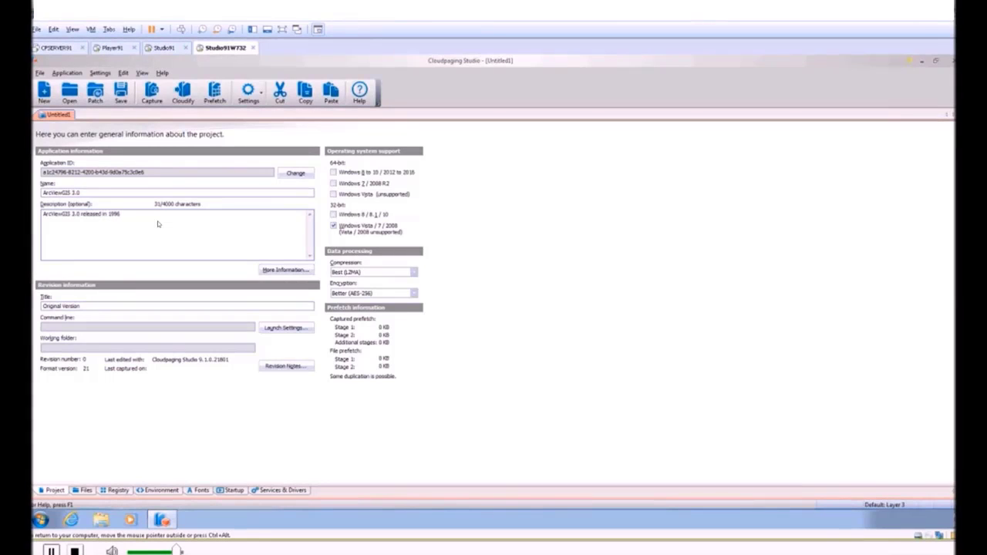
Enable support for 32-bit Windows 8 / 8.1 / 10 and all three 64-bit Windows options.
click(333, 215)
click(333, 194)
click(333, 183)
click(333, 172)
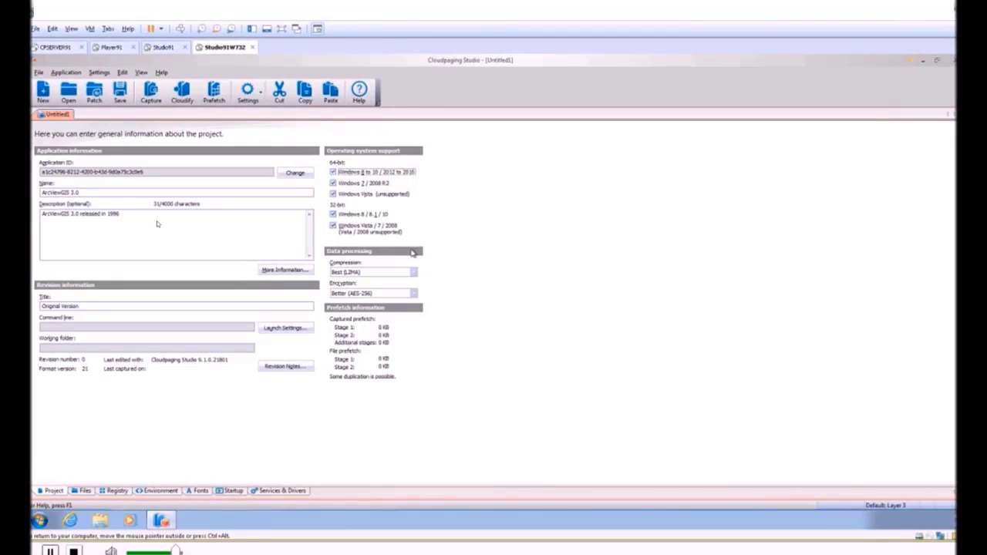
Set both compression and encryption to None in the project's data processing settings.
click(414, 272)
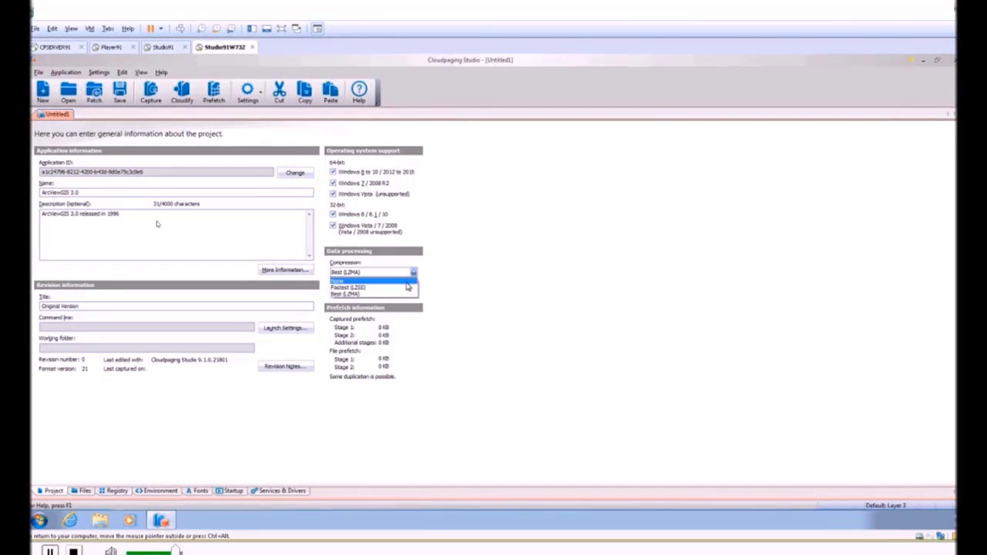
click(409, 283)
click(414, 295)
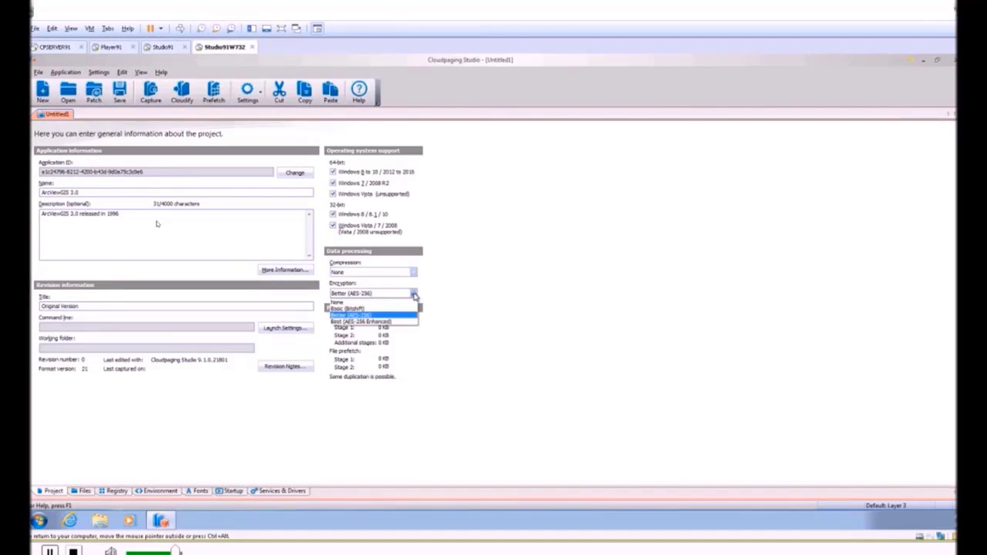
click(402, 302)
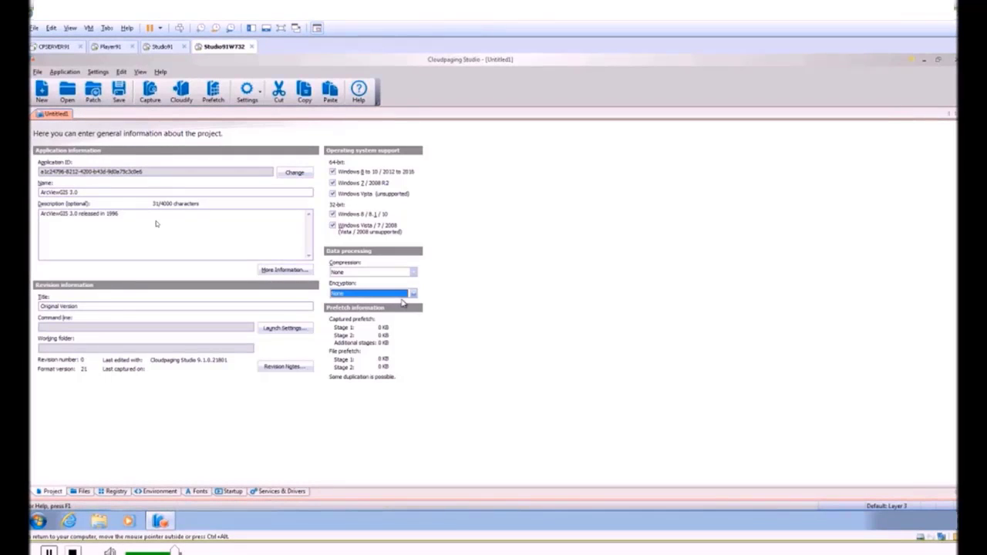
Save the project workspace as ArcViewGIS in the Documents library.
click(119, 95)
text(Ar)
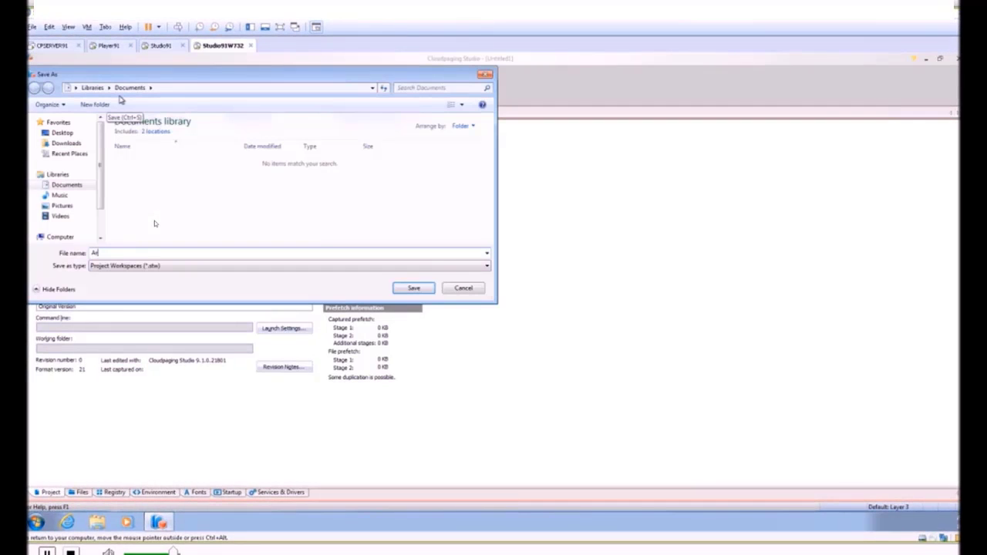
text(cViewGIS)
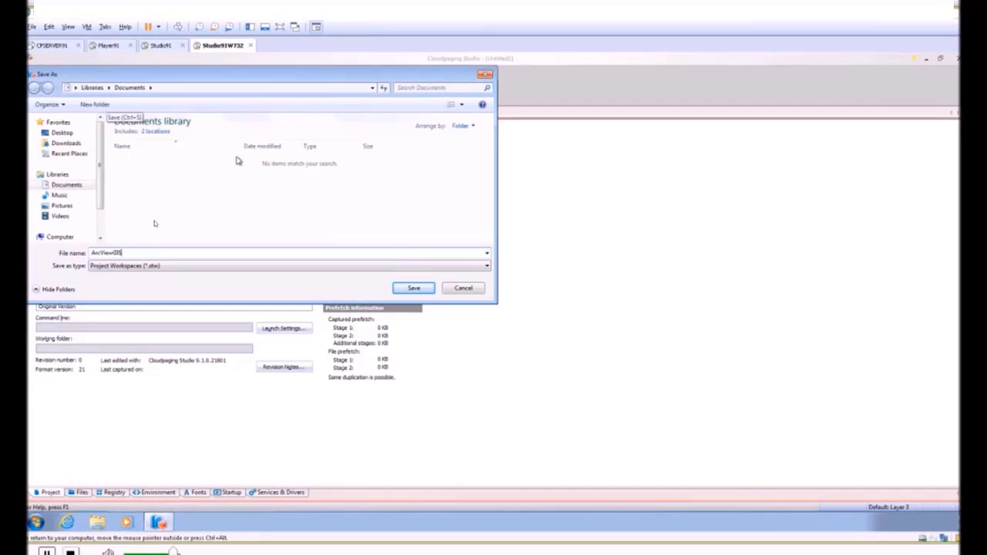
click(406, 289)
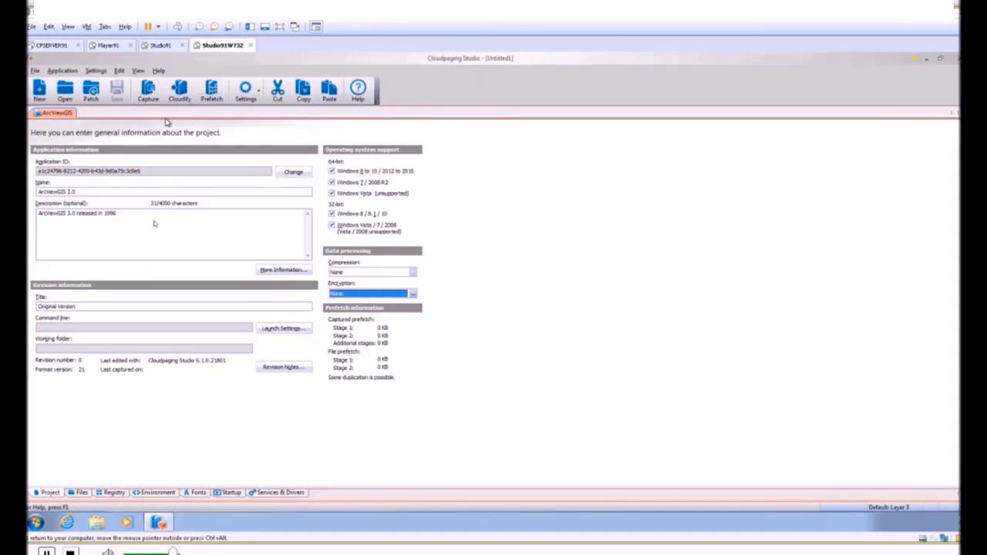
Start an installation capture and select C:\Studio_Demo\ArcView_GIS_3\ArcViewGIS\SETUP.EXE as the installer.
click(148, 91)
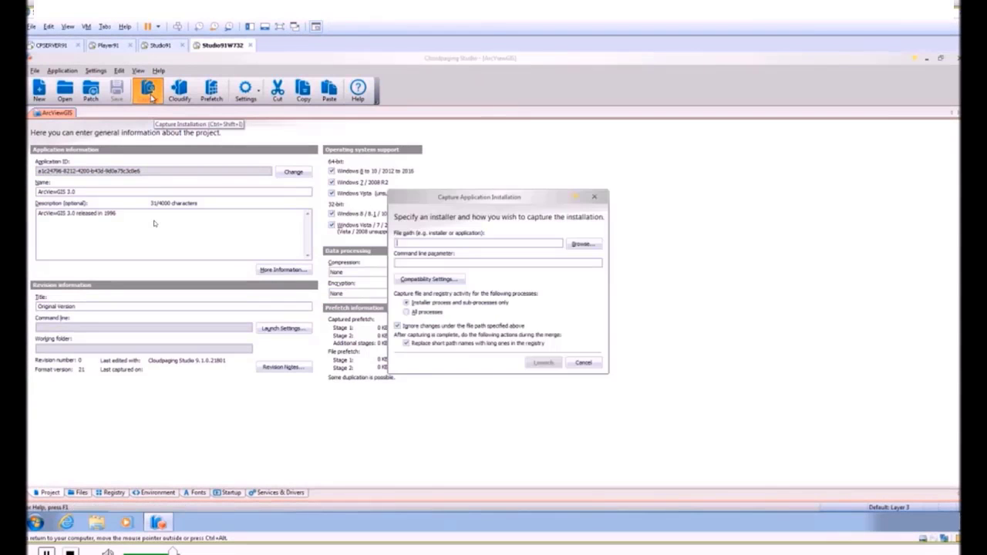
click(596, 244)
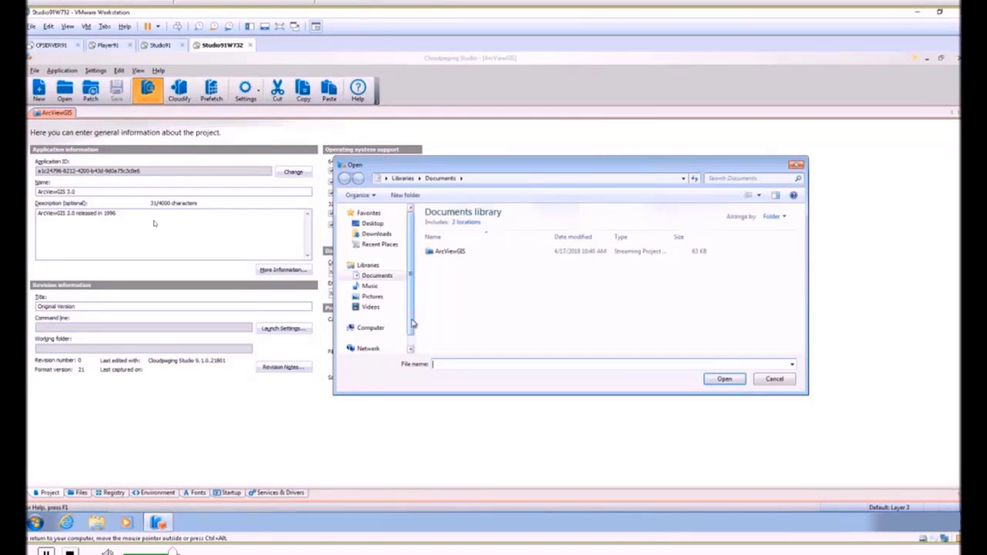
click(368, 328)
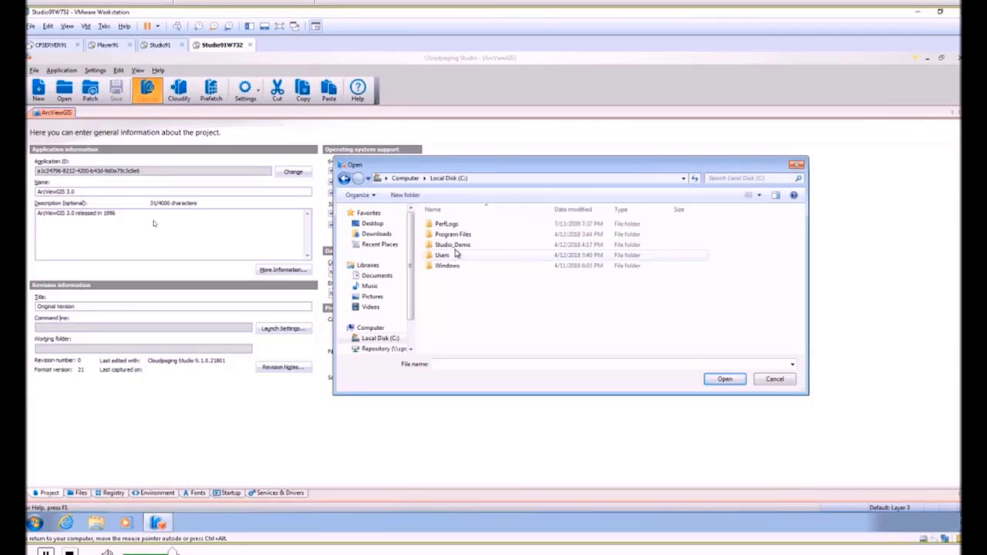
double_click(457, 244)
double_click(455, 245)
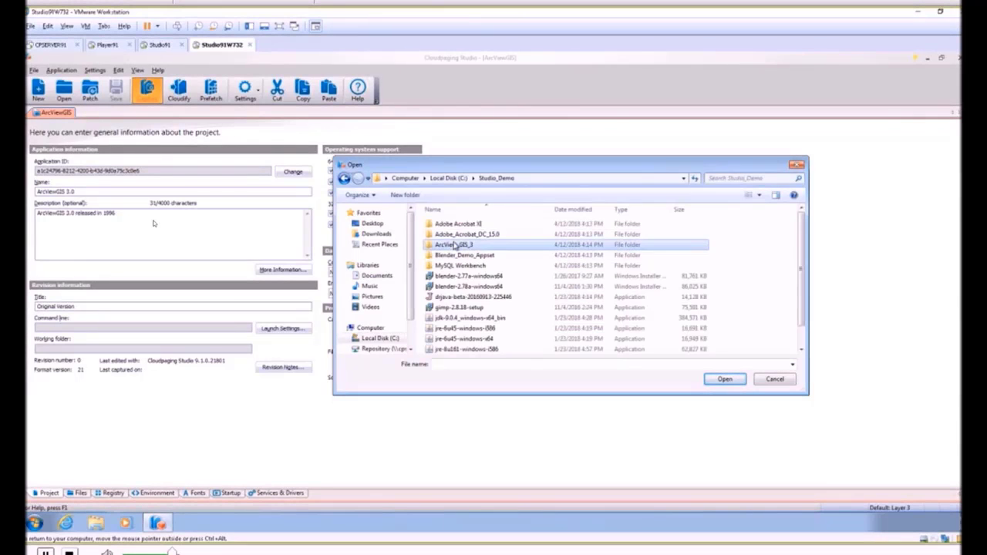
double_click(454, 234)
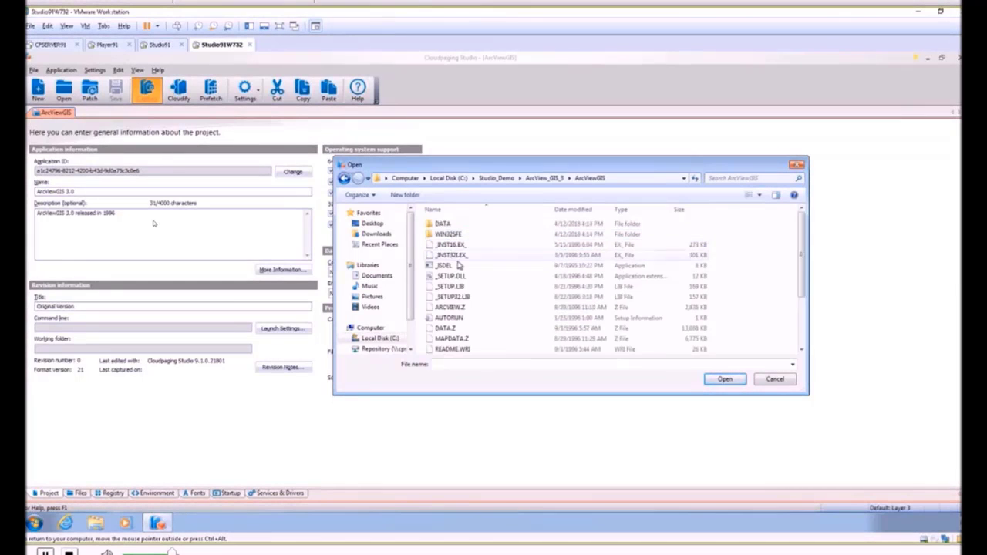
scroll(461, 269, down, 3)
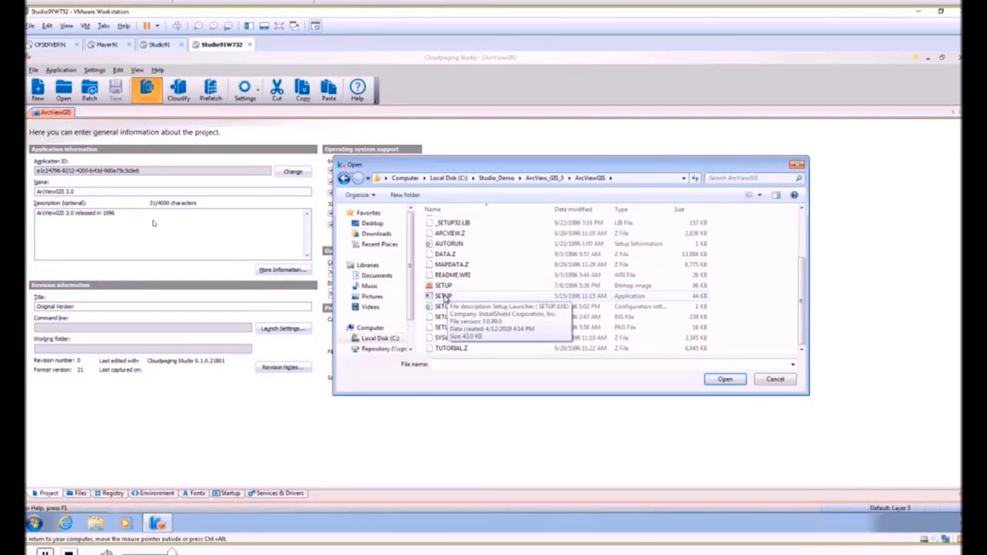
double_click(444, 298)
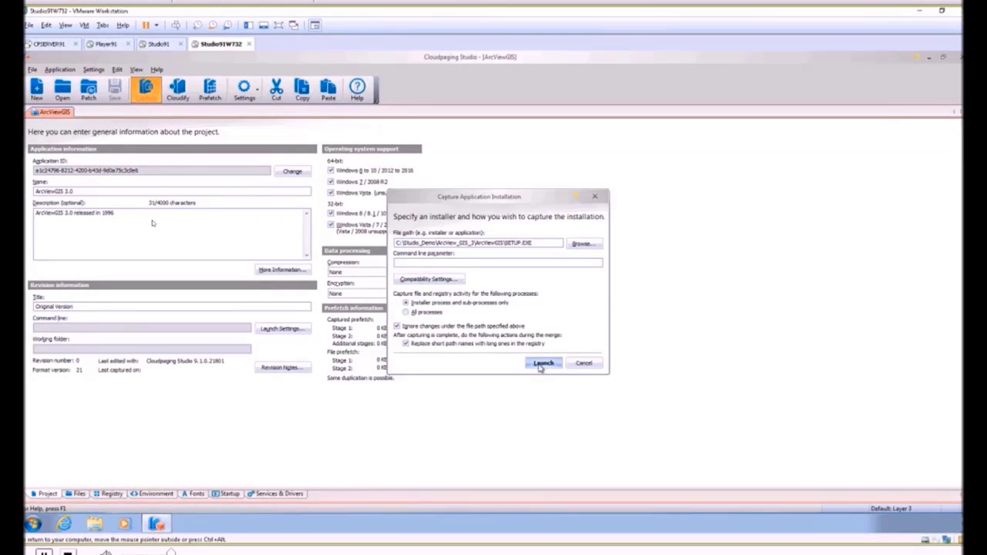
Launch the installer under capture and run the ArcView GIS Version 3.0 setup with its Typical settings.
click(542, 364)
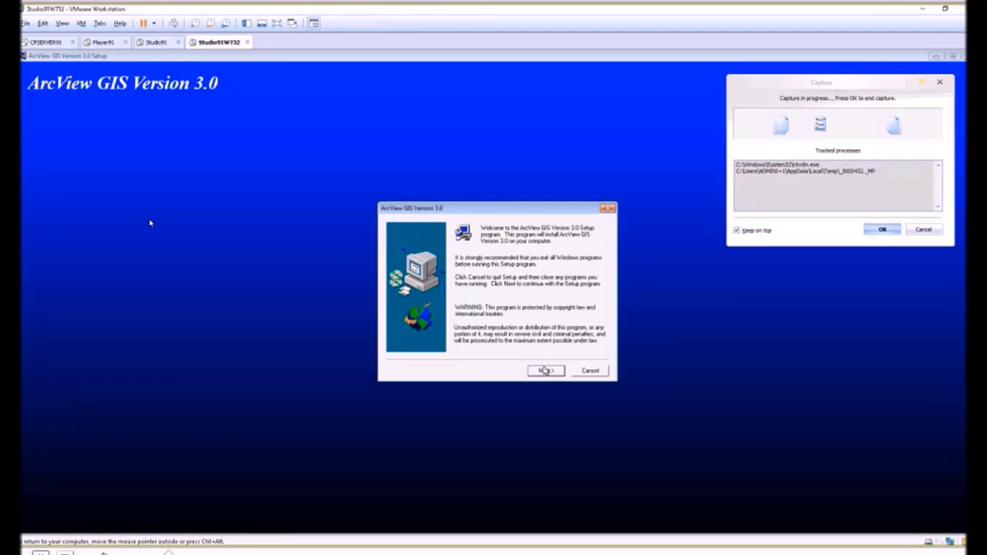
click(545, 371)
click(546, 371)
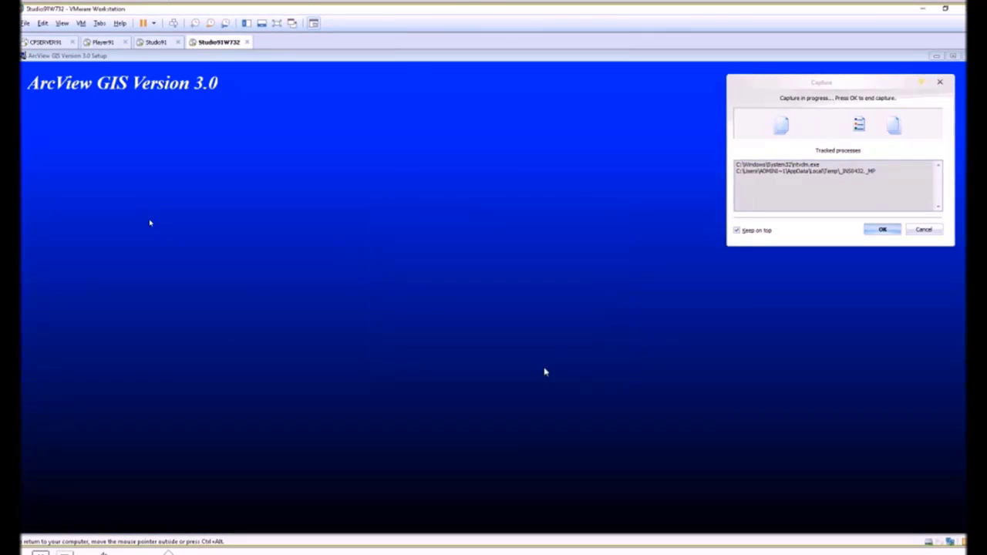
click(545, 371)
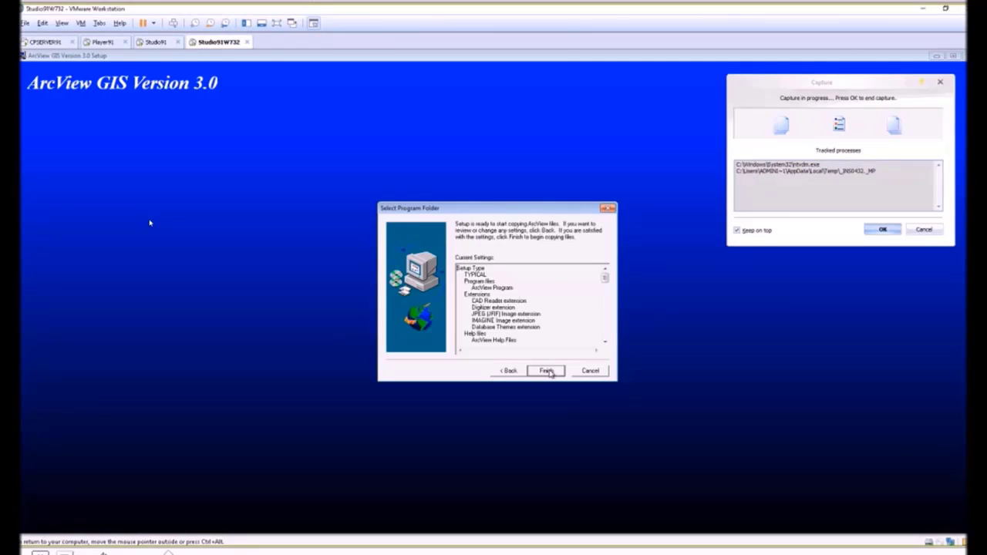
click(545, 371)
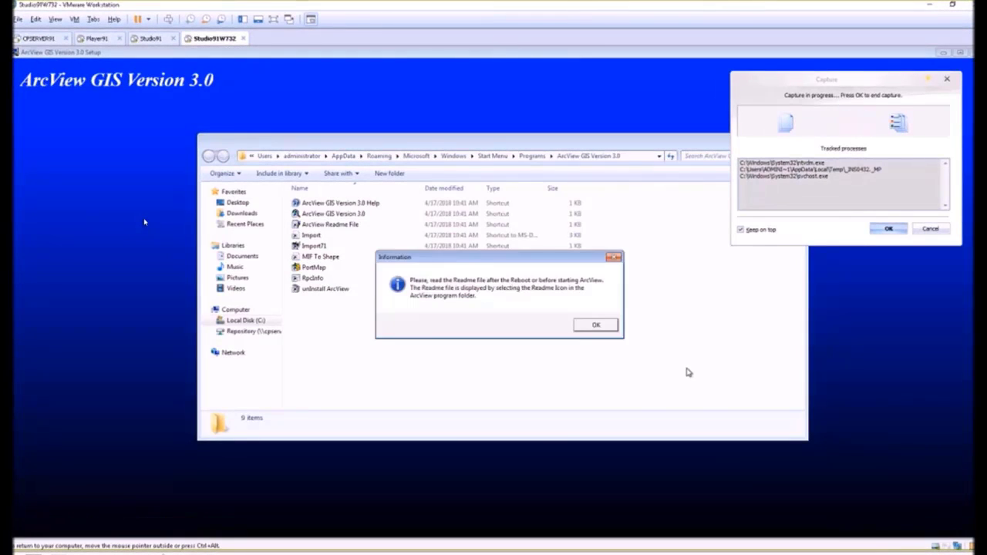
Complete the ArcView setup without restarting the computer, and end the installation capture, closing the merge report.
click(594, 326)
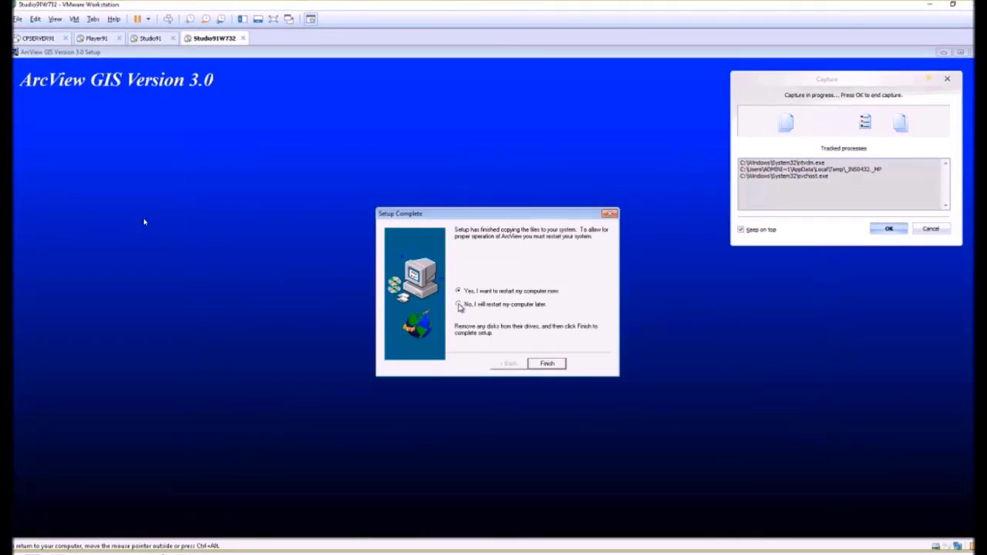
click(543, 363)
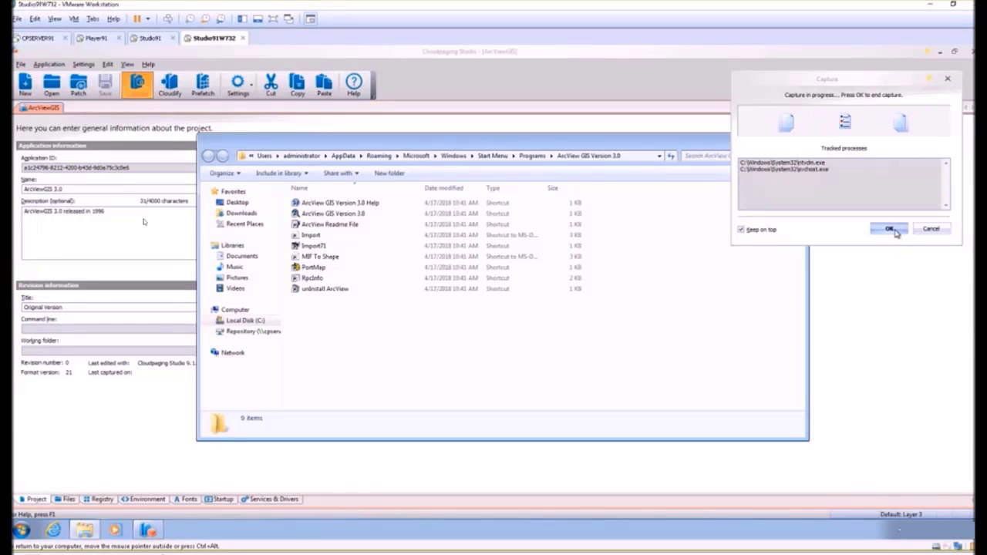
click(892, 231)
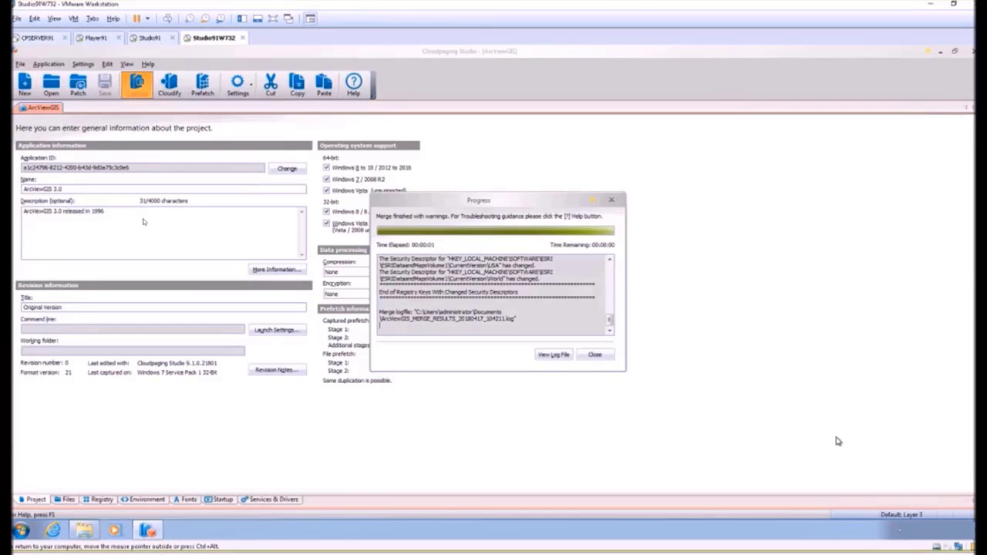
click(600, 354)
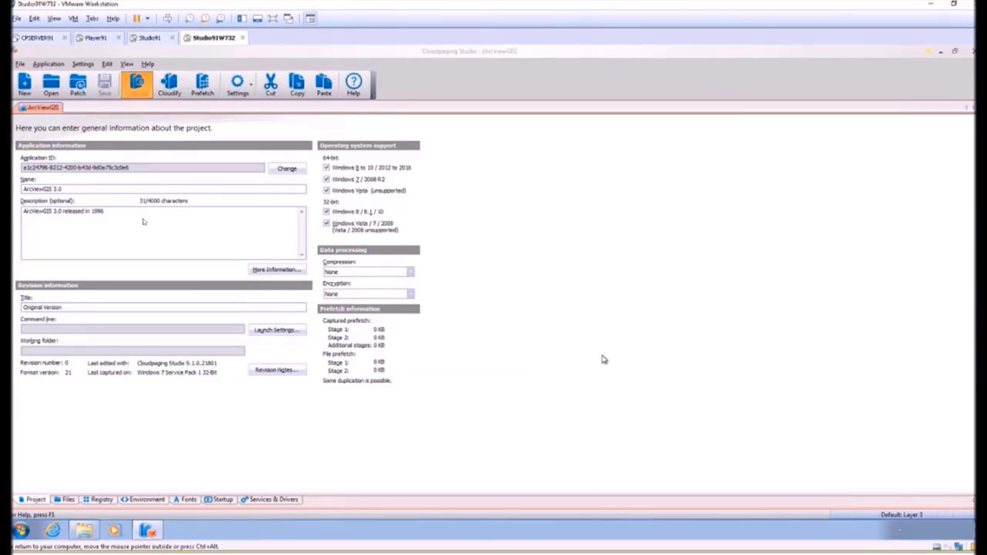
Check the captured services, drivers and startup entries, and exclude all the ESRI TrueType fonts from the project.
click(288, 501)
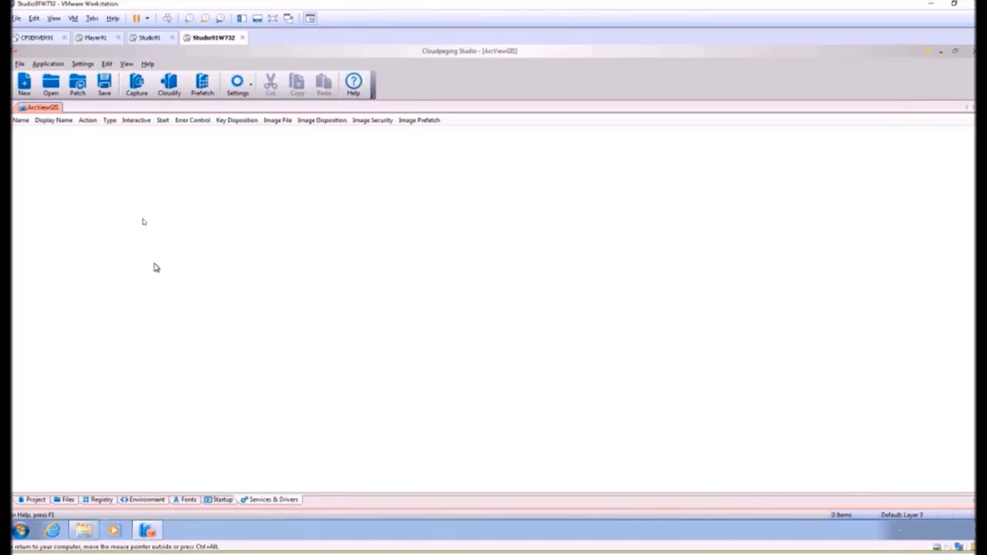
click(222, 501)
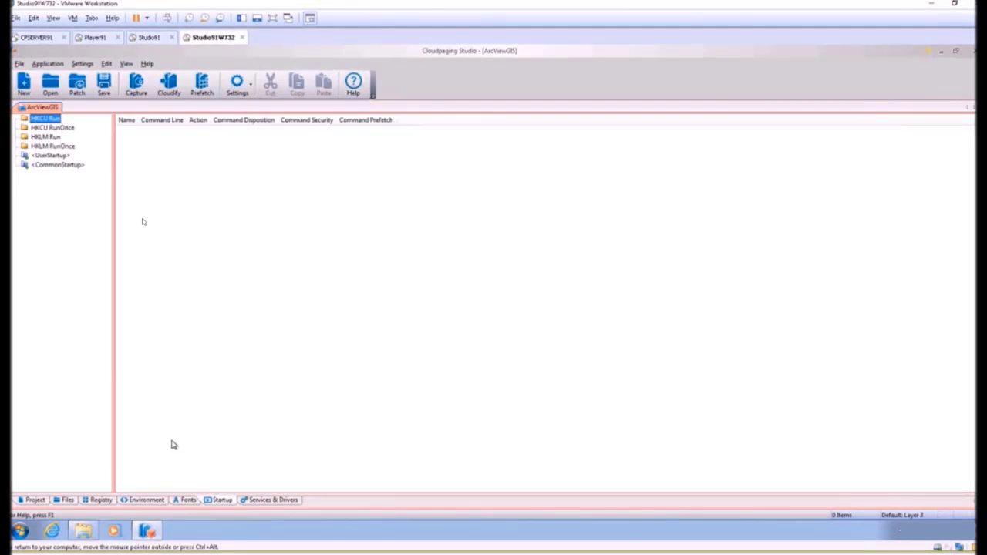
click(183, 501)
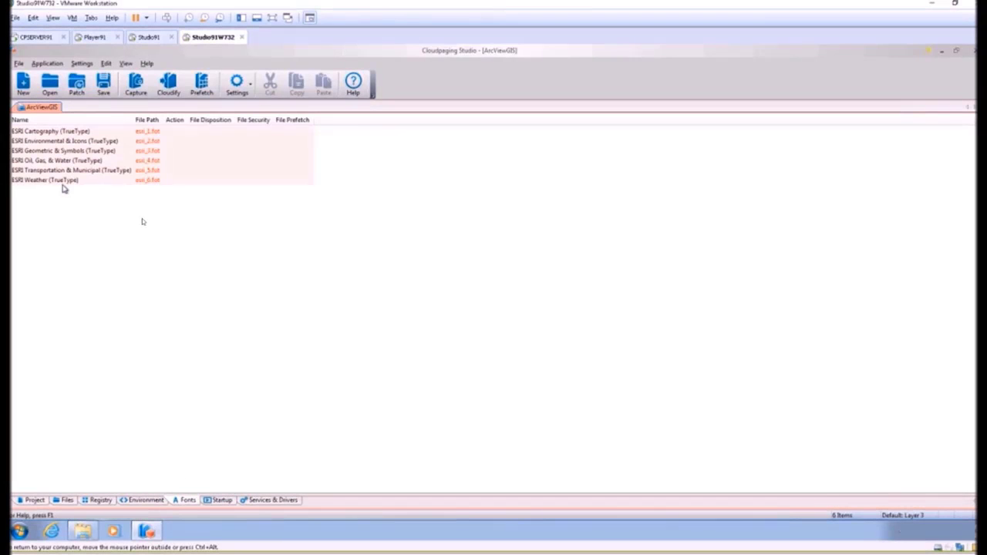
click(62, 132)
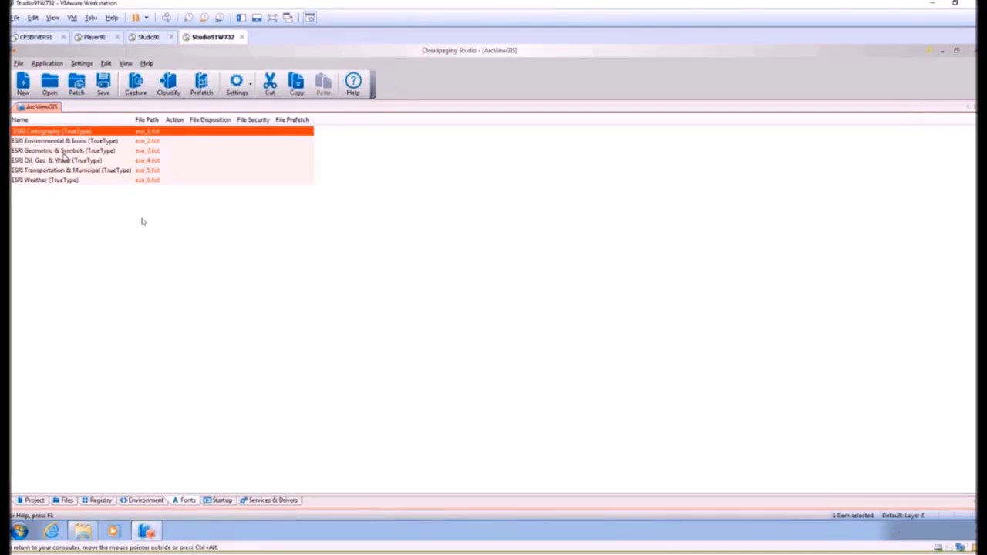
shift+click(59, 180)
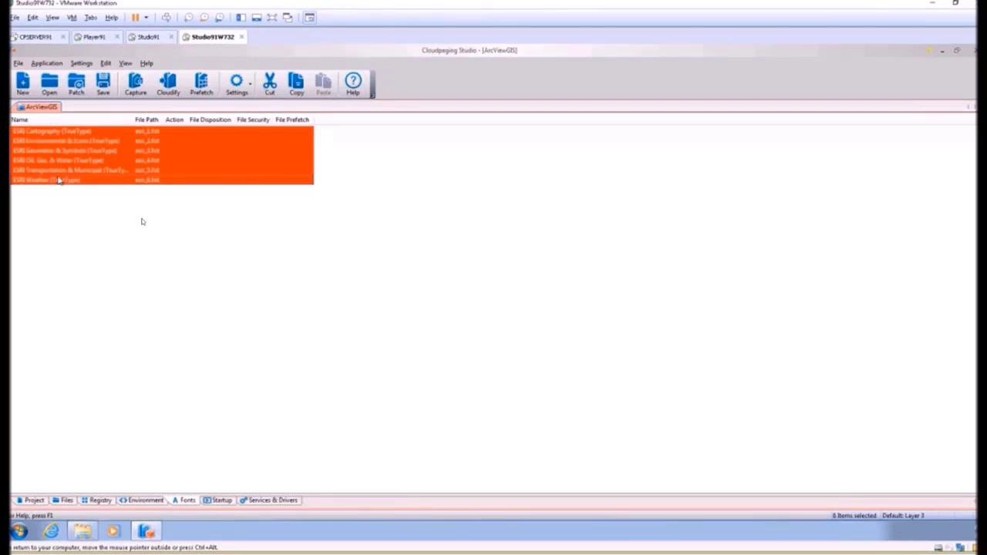
right_click(59, 180)
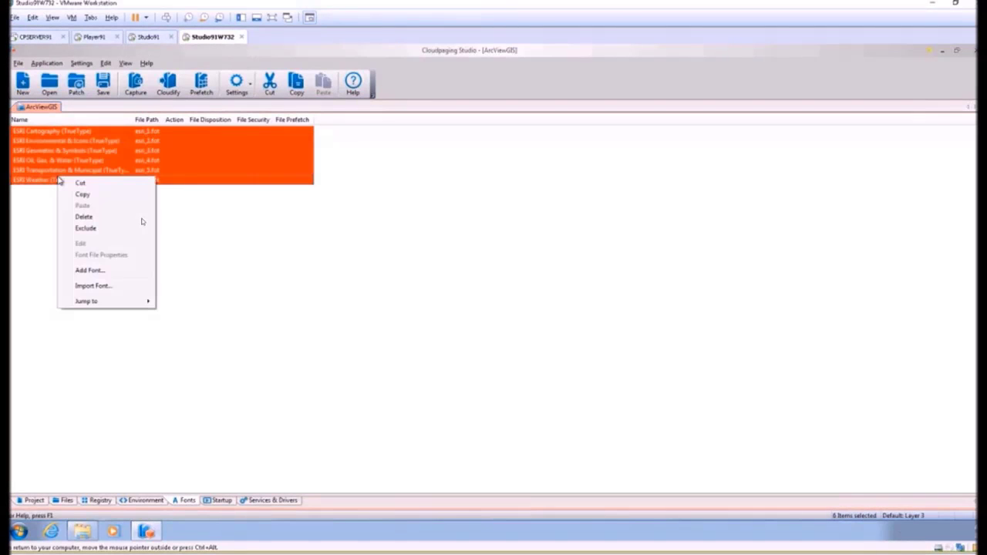
click(87, 229)
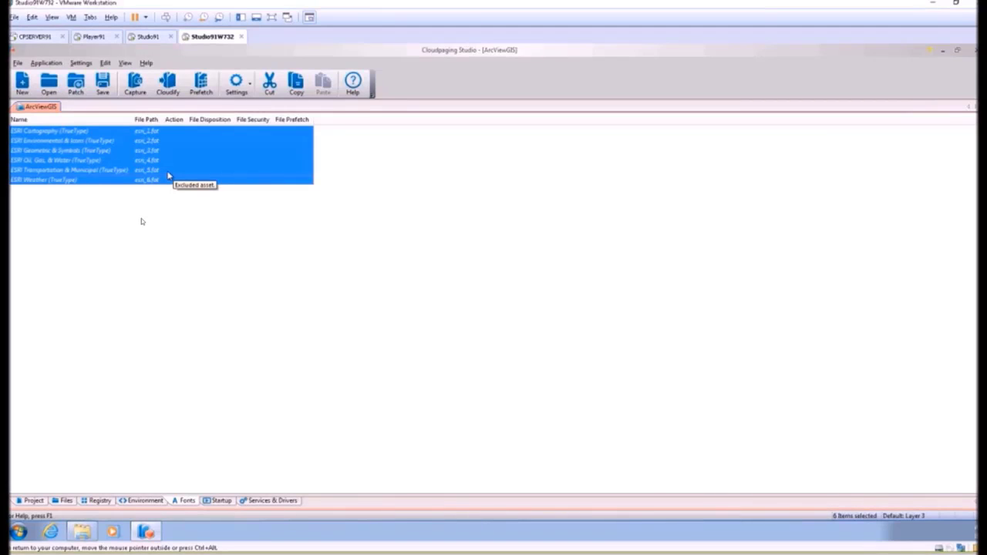
Set arcview.exe in ESRI\AV_GIS30\ARCVIEW\BIN32 as the project's launch command and save the project.
click(131, 502)
click(96, 502)
click(61, 501)
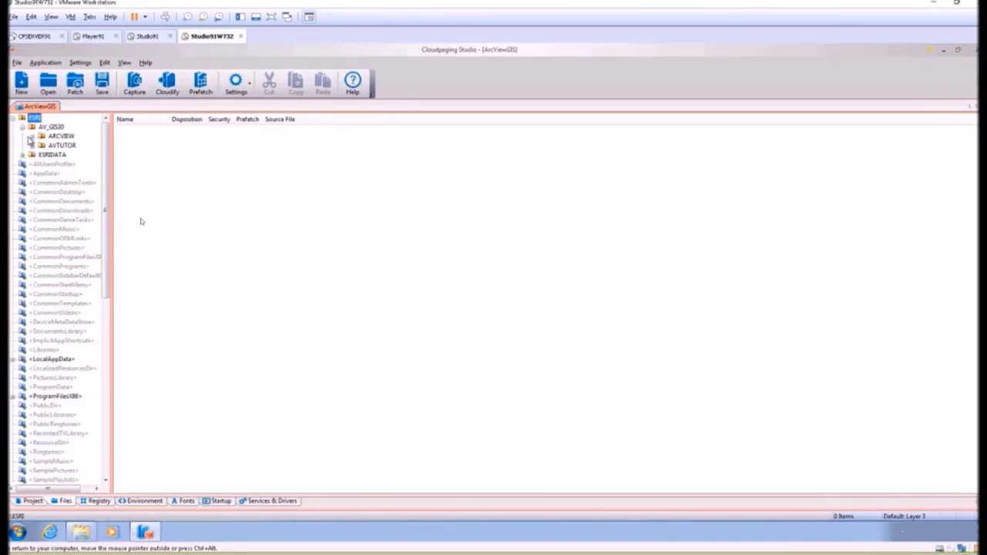
click(138, 132)
right_click(138, 132)
click(179, 209)
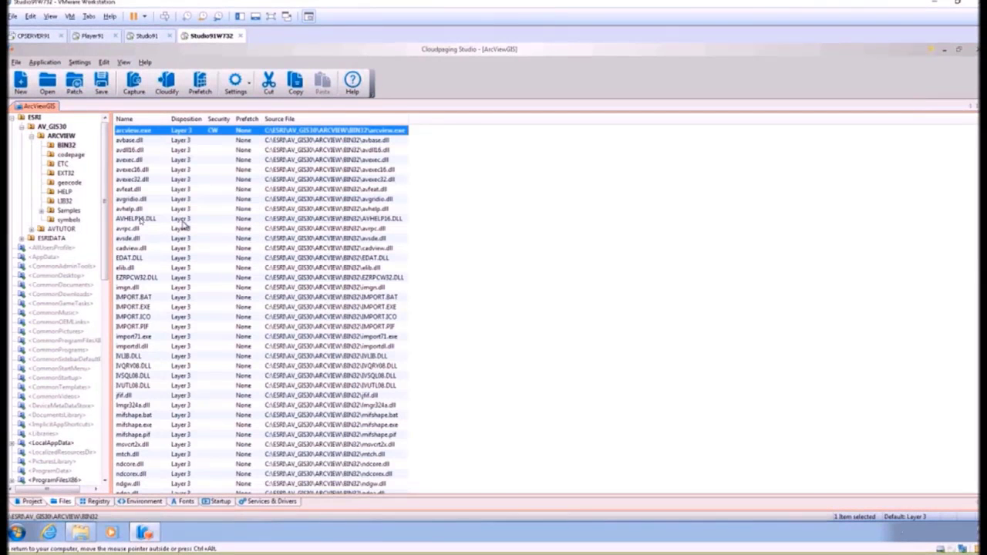
click(30, 502)
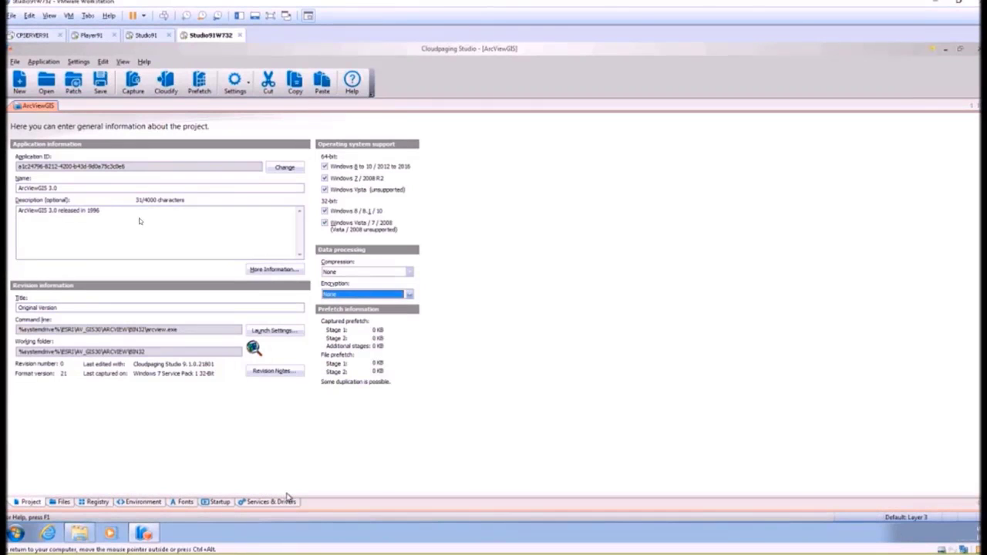
click(100, 83)
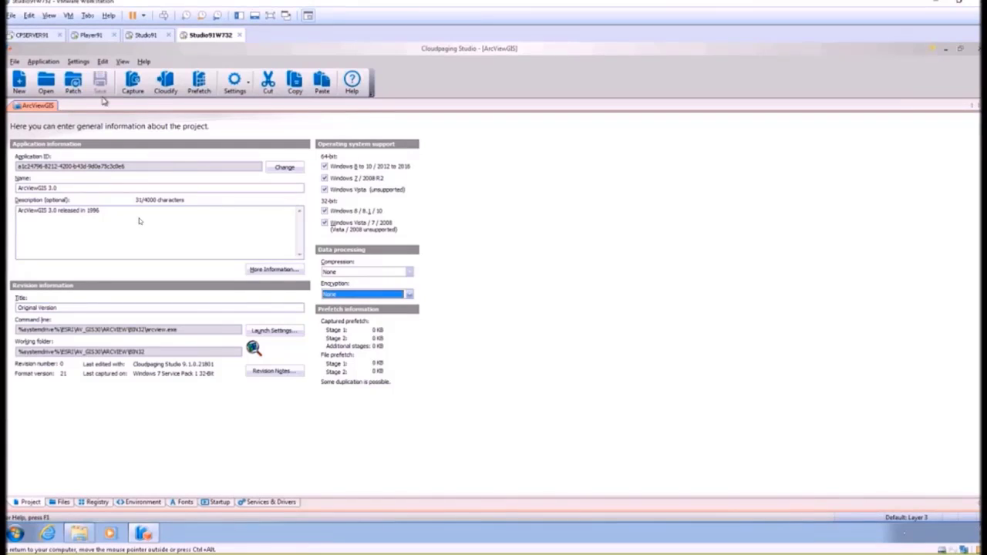
Cloudify the application as ArcViewGIS 3_0 into C:\Users\Public\Desktop, finalized into STP format.
click(165, 85)
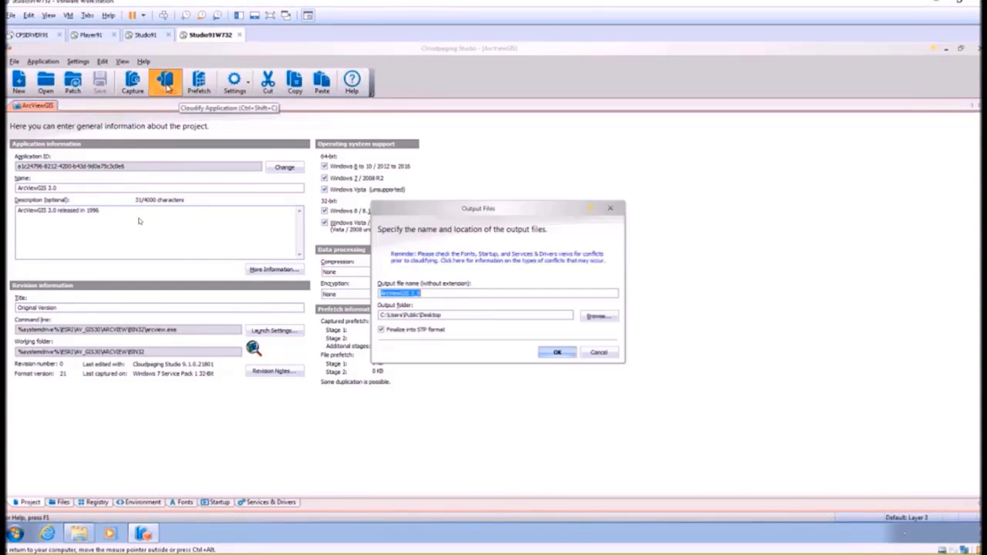
click(557, 355)
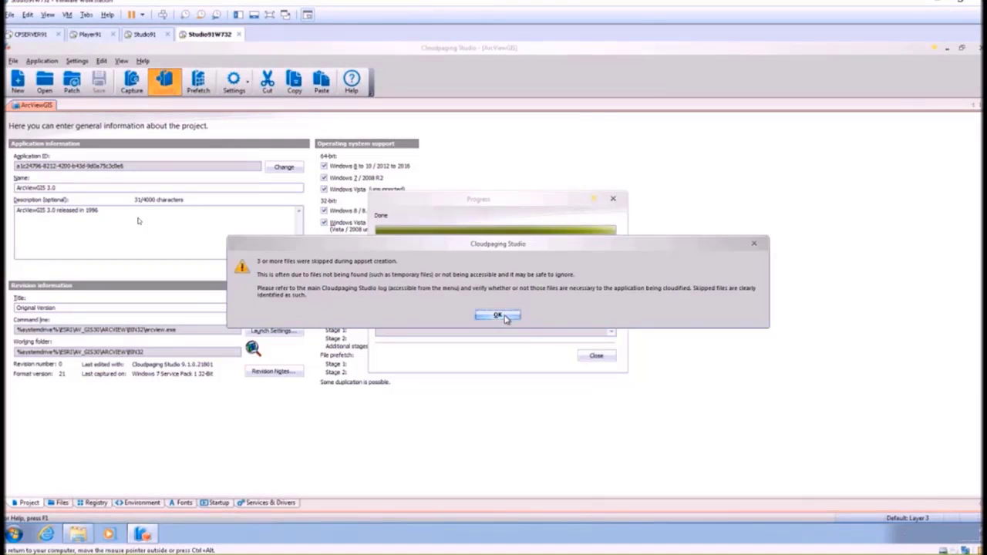
click(503, 316)
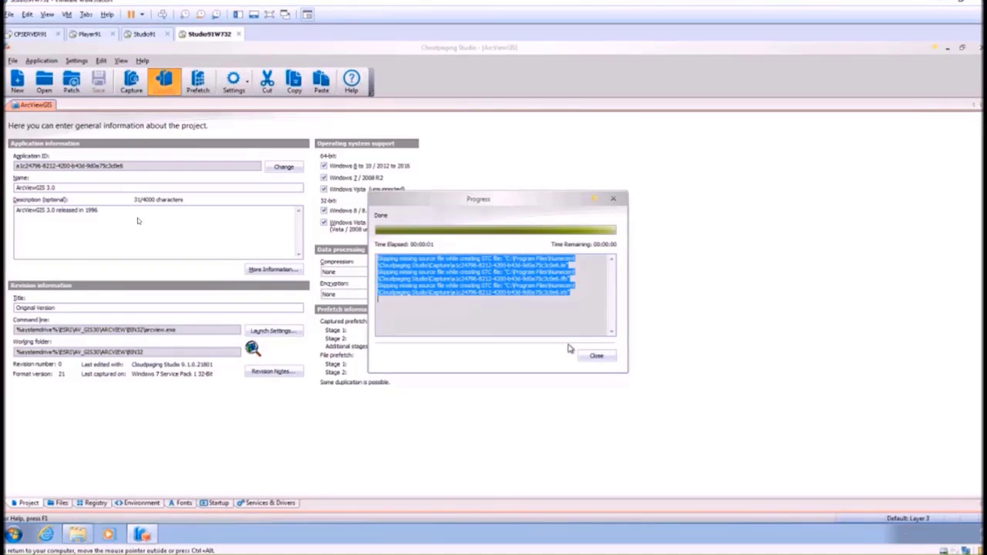
click(595, 355)
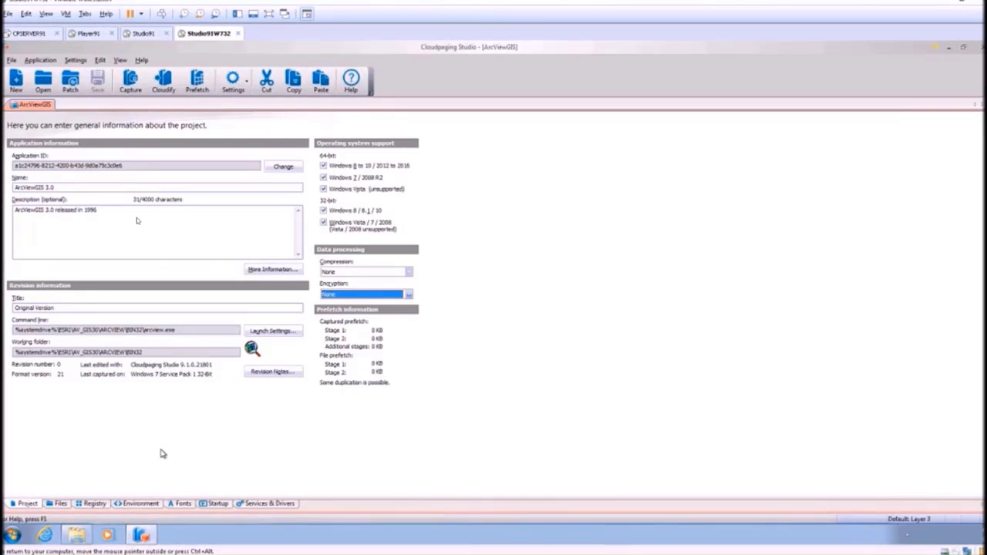
Copy the ArcViewGIS 3_0 streaming package from the desktop to the Repository (\\cpserver91) (Z:) network drive.
click(950, 48)
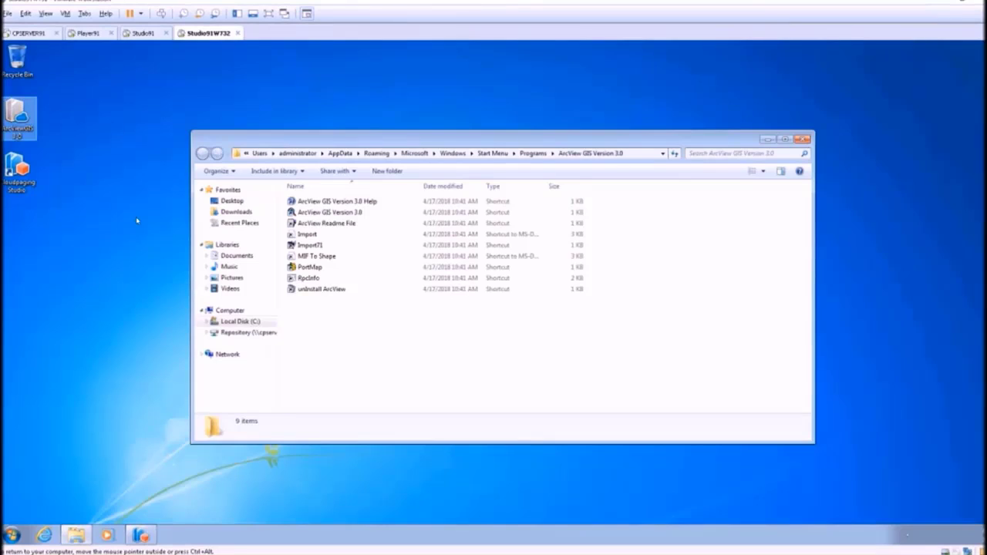
click(17, 121)
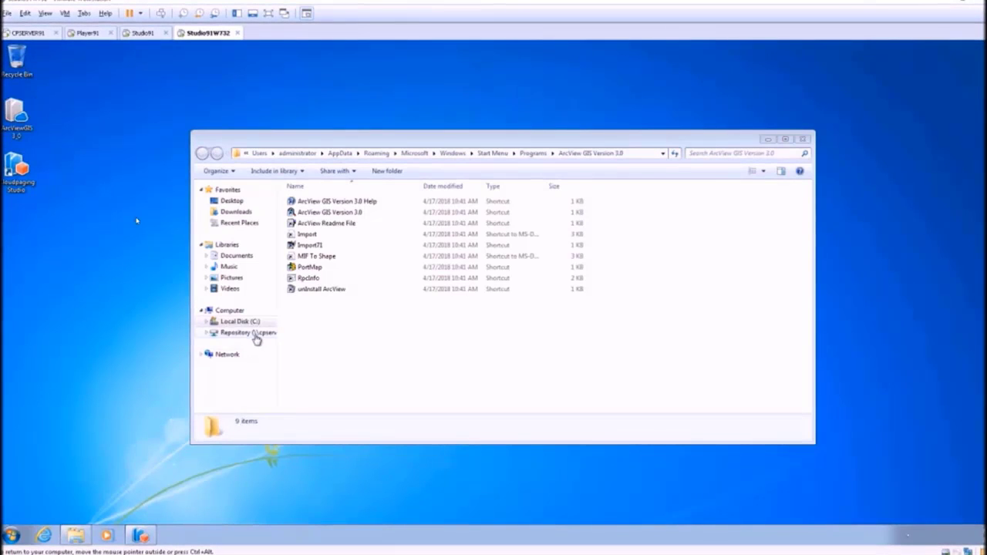
click(256, 337)
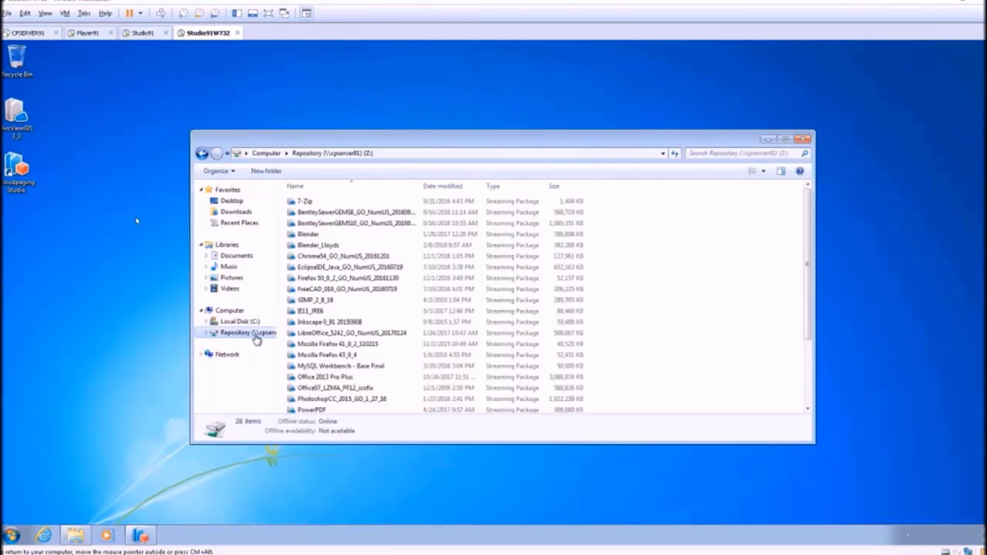
click(378, 236)
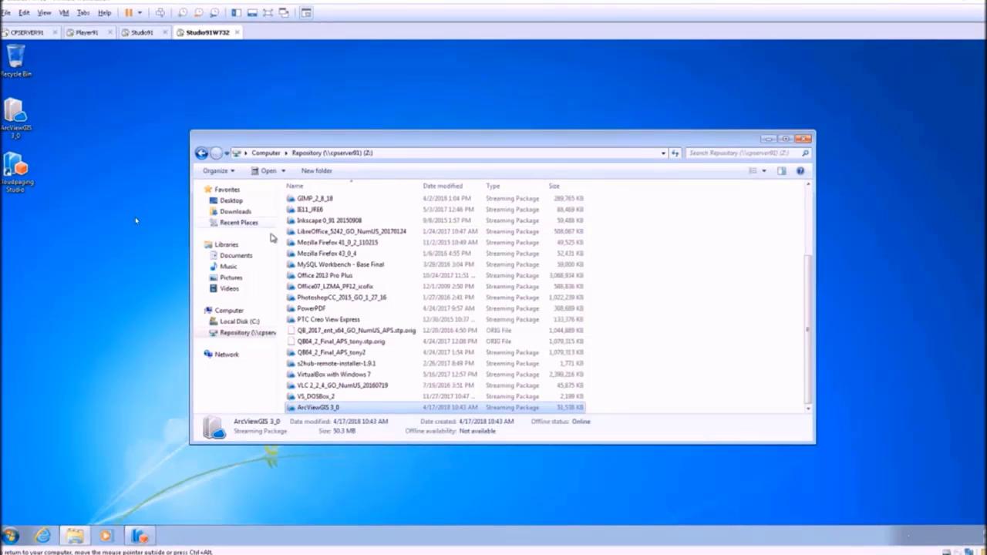
Switch to the CPSERVER91 virtual machine and unlock it with the administrator account password.
click(27, 31)
click(222, 228)
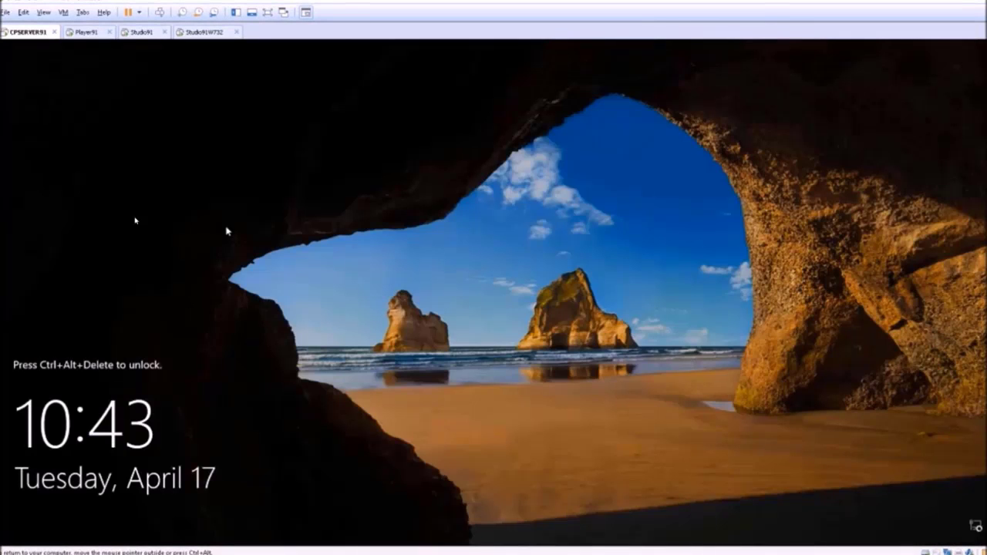
key(ctrl+alt+Delete)
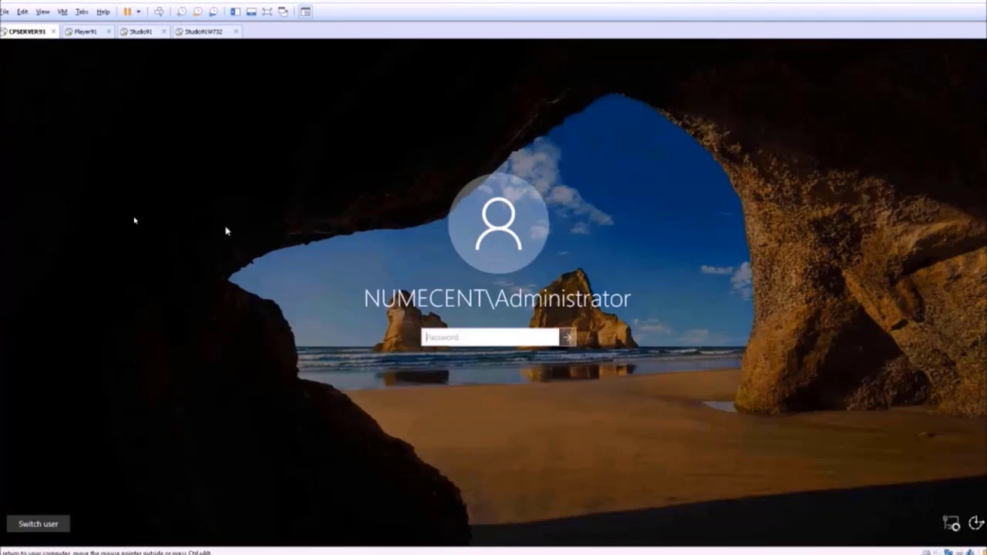
text(•••••••••••)
key(Return)
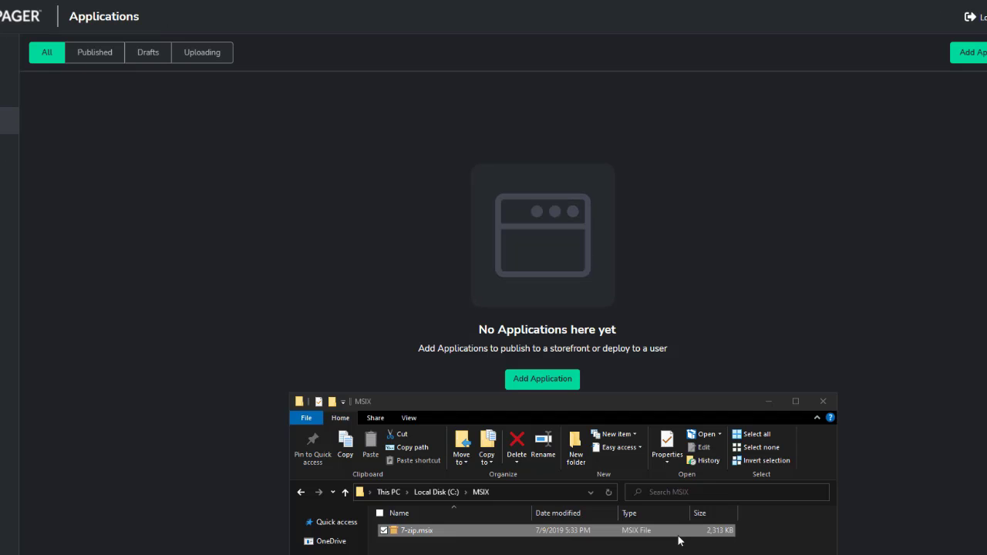
drag(678, 533, 778, 337)
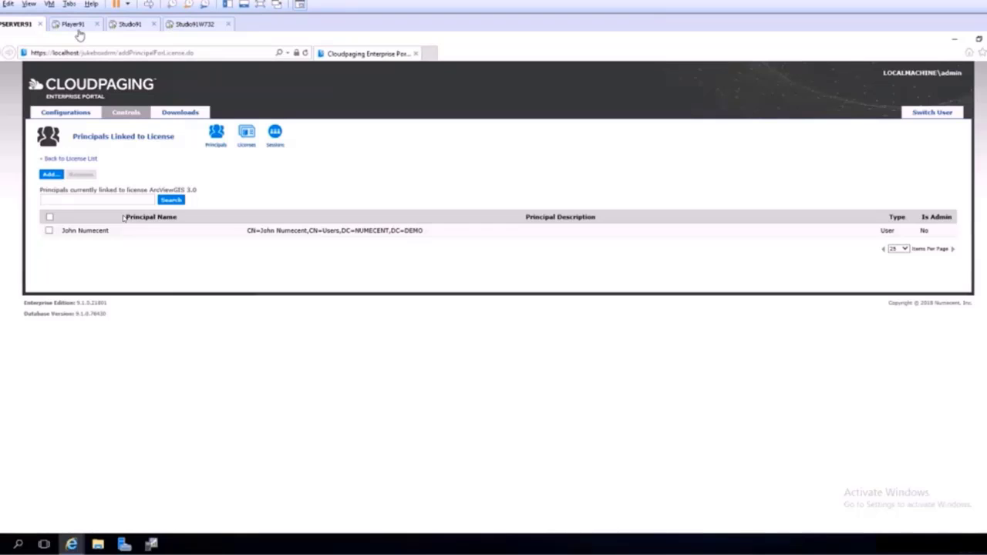
Switch to the Player91 virtual machine and deploy ArcViewGIS 3.0 from the Cloudpaging Enterprise Portal.
click(74, 24)
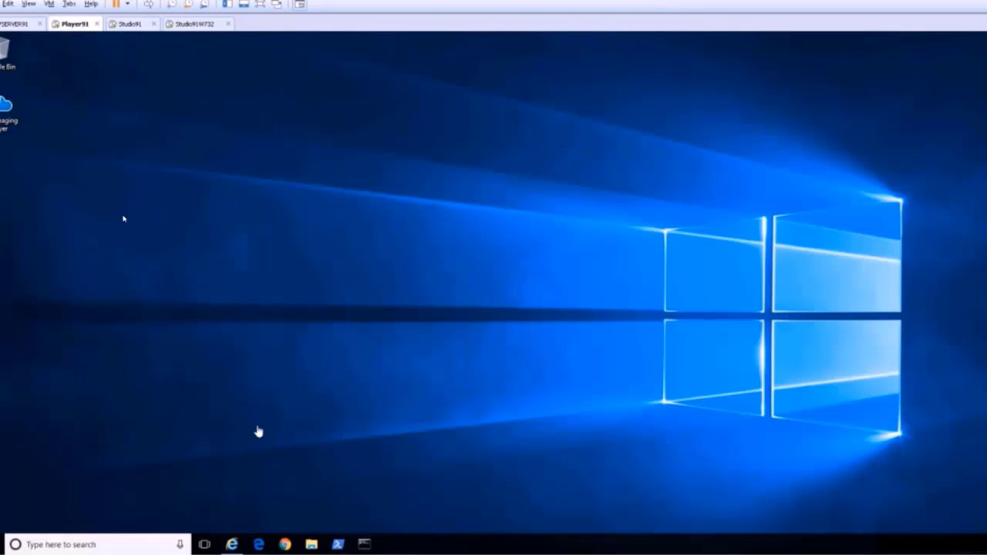
click(231, 544)
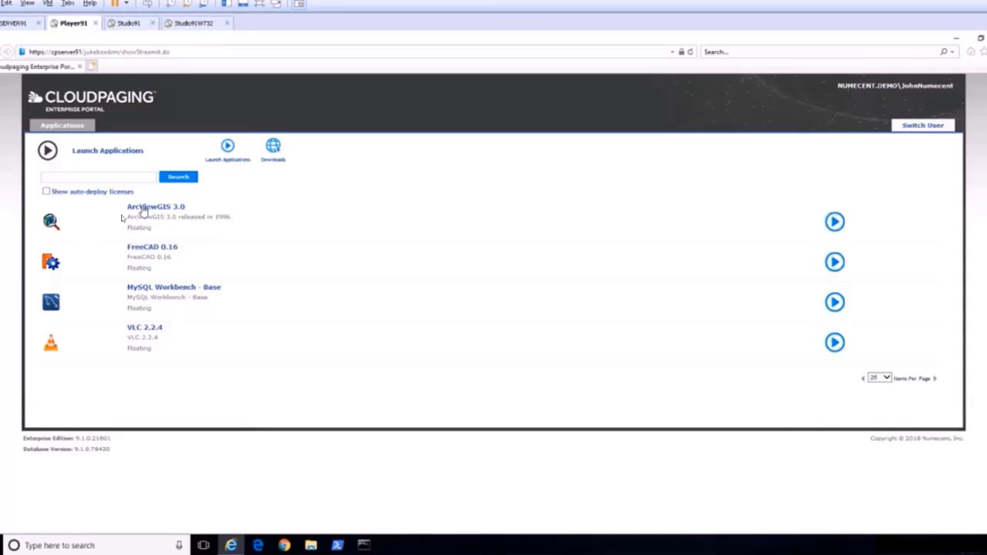
click(143, 210)
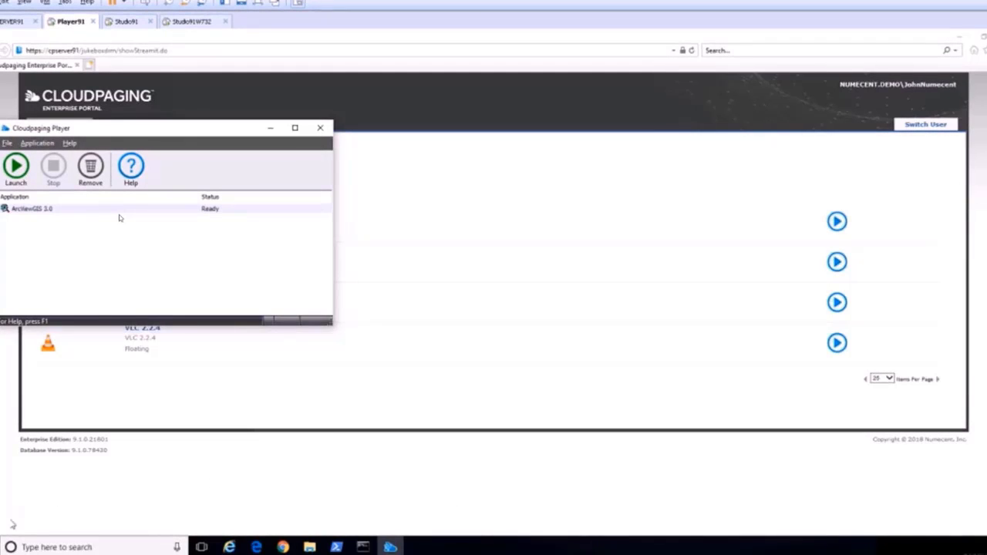
Launch ArcView GIS Version 3.0 from its program group on the Player91 virtual machine.
click(0, 547)
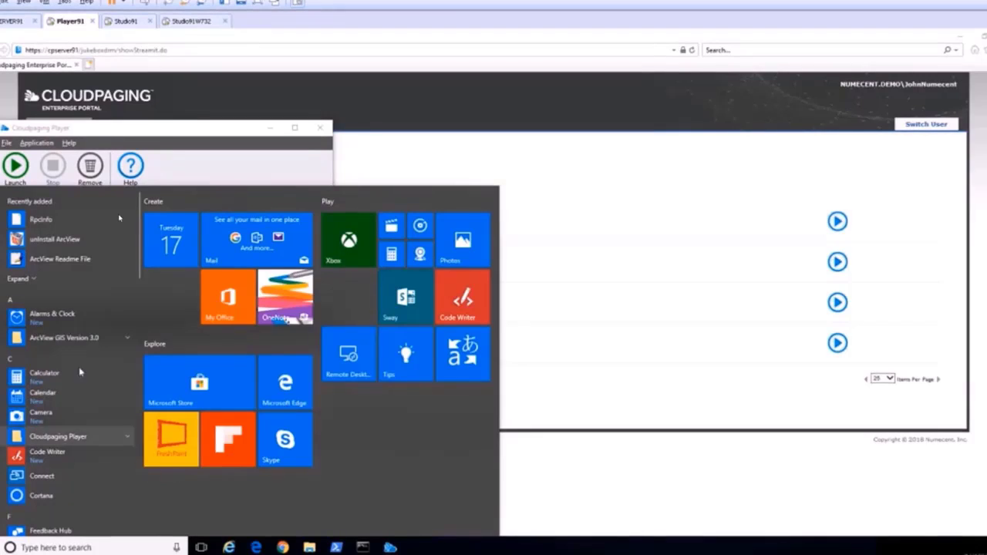
click(91, 337)
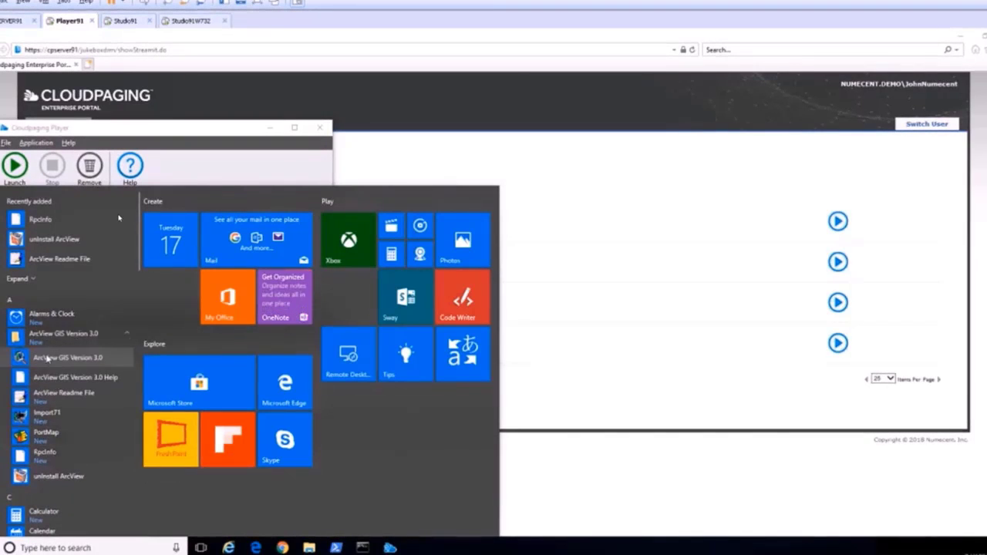
click(57, 353)
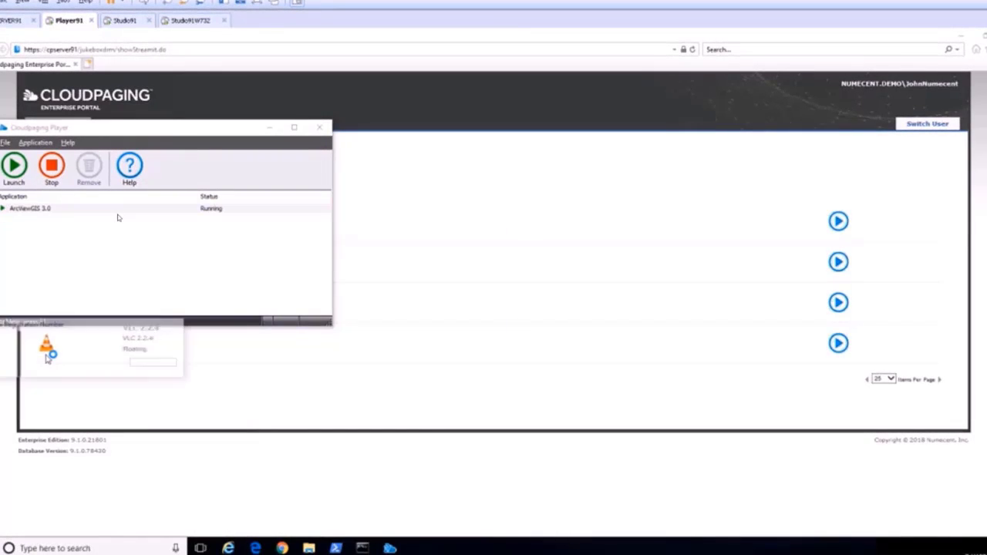
Register ArcView with Numecent as name and organization plus the registration number, and move its main window fully into view.
click(41, 339)
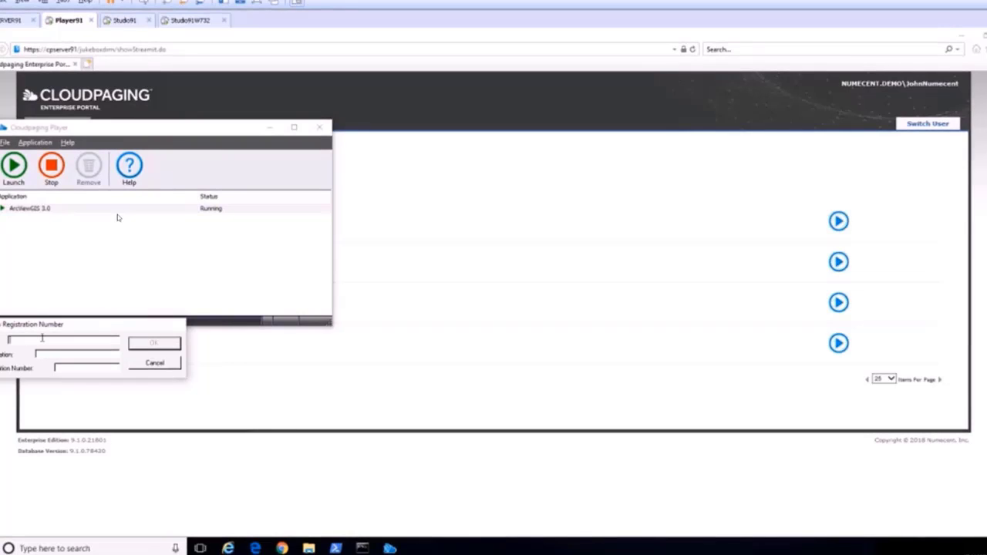
text(Numecen)
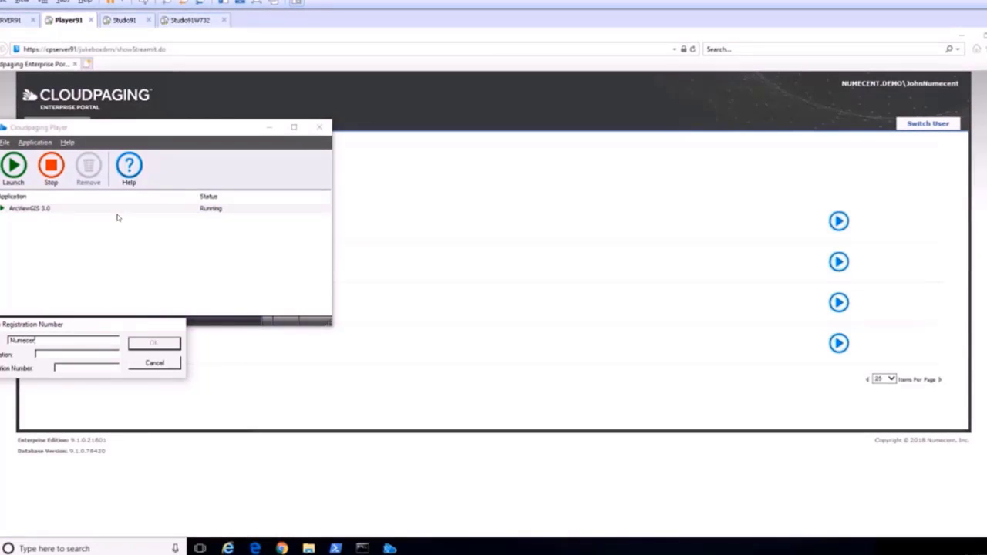
text(Numec)
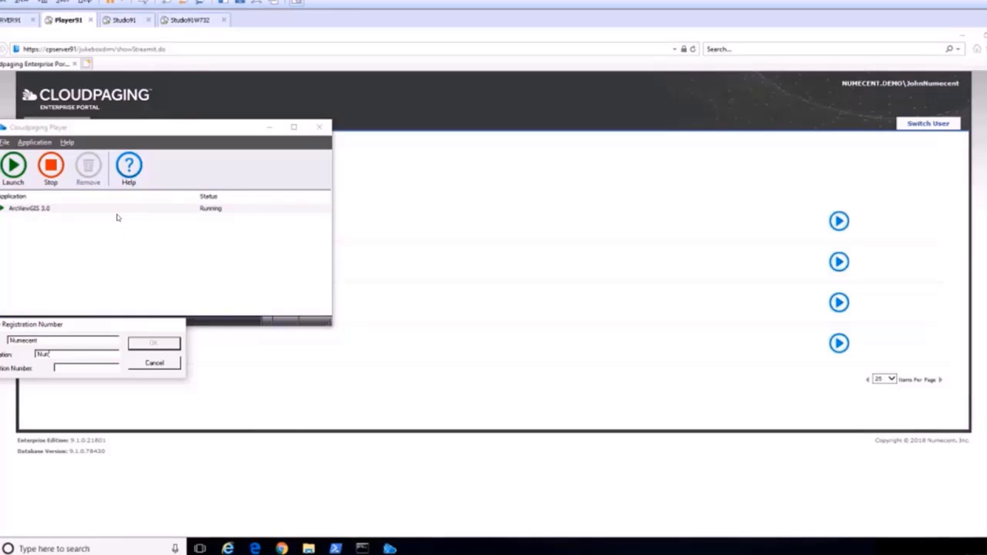
text(ent)
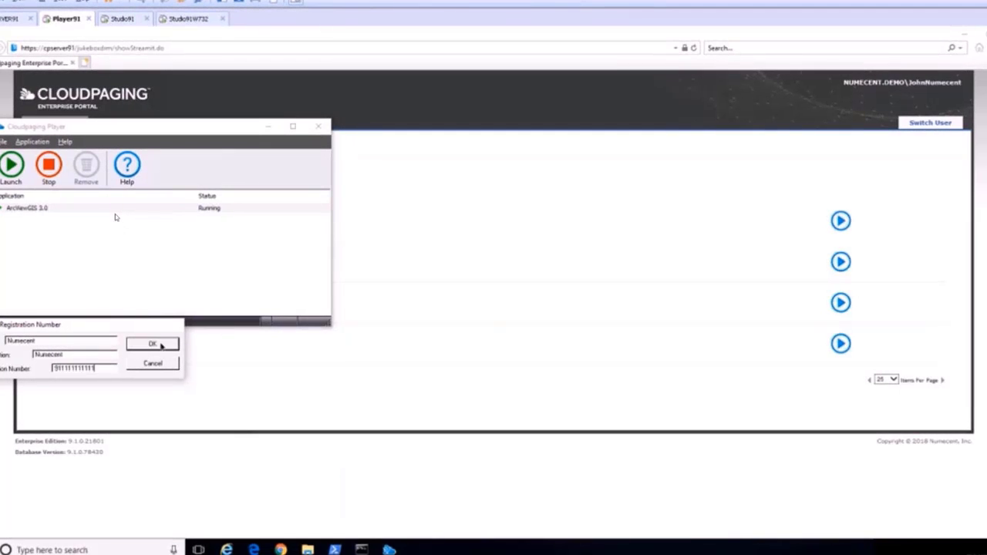
click(165, 344)
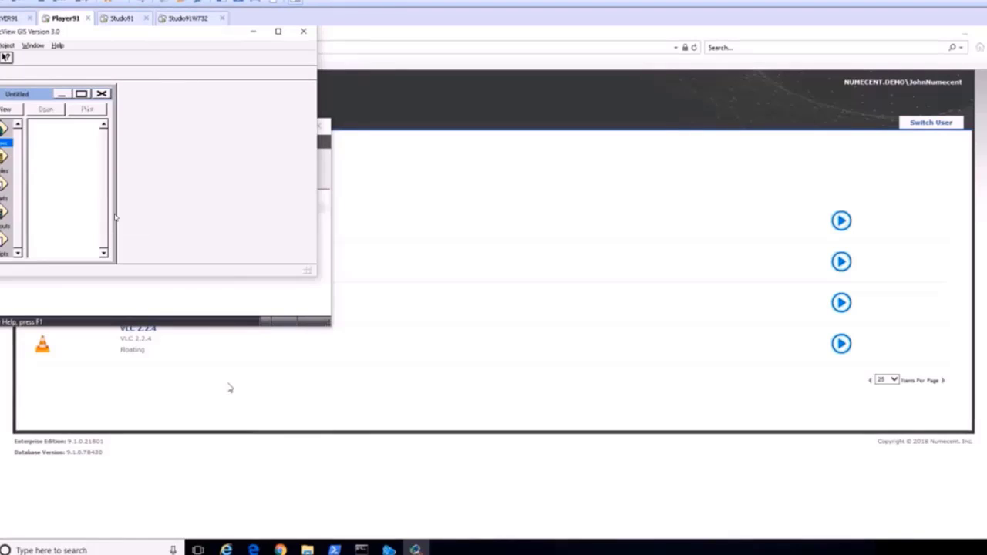
drag(116, 34, 183, 95)
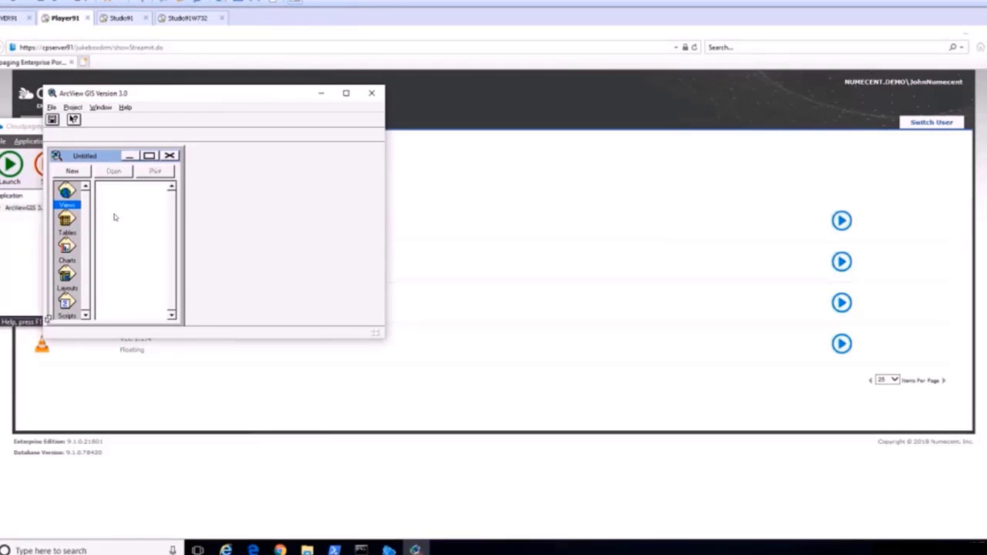